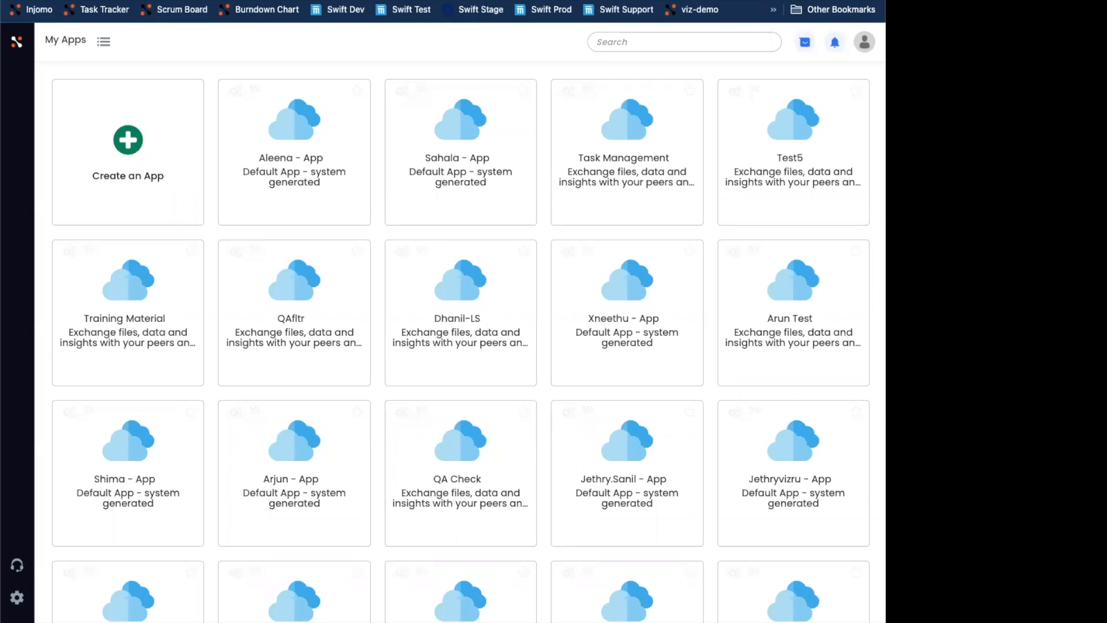
- Find Justins Cool App by searching apps for justin and open its Publish wizard from the app's Manage settings
click(640, 44)
text(justin)
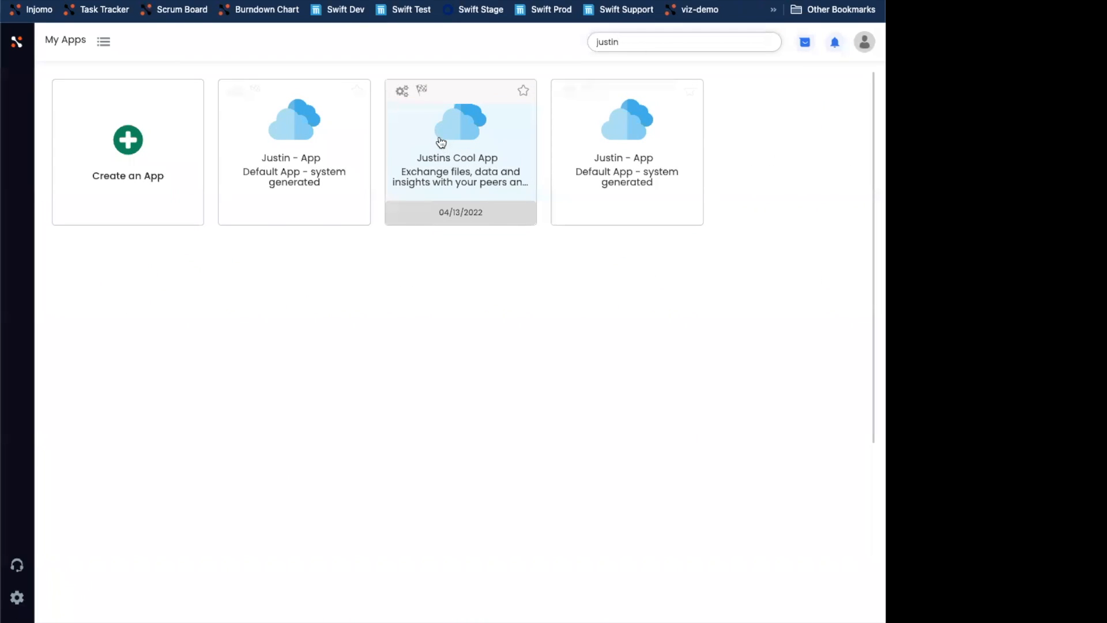
click(401, 91)
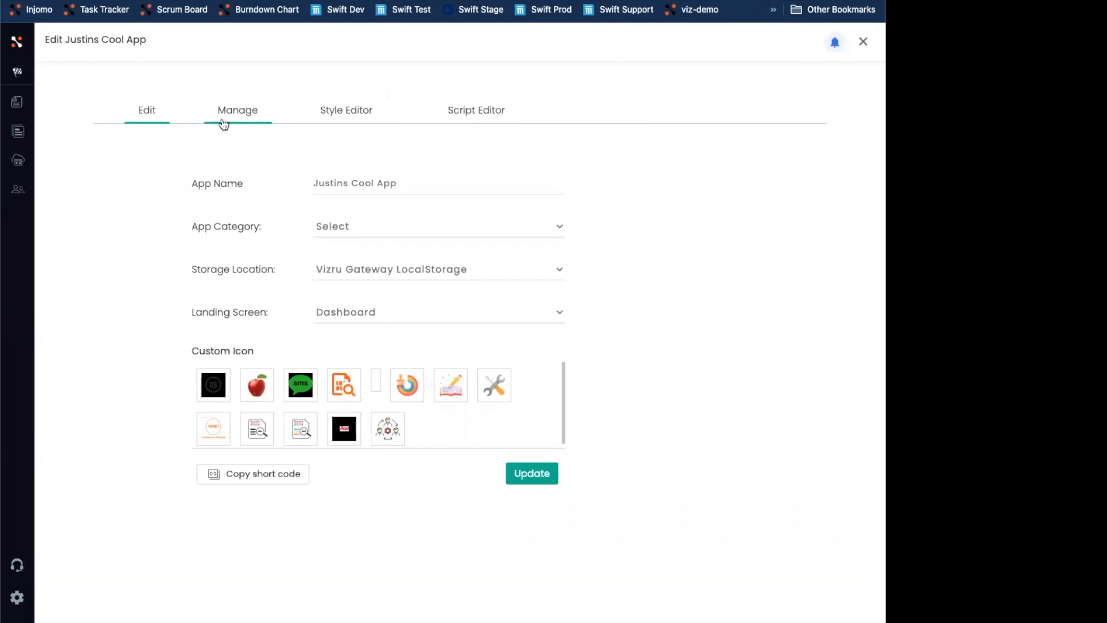
click(235, 118)
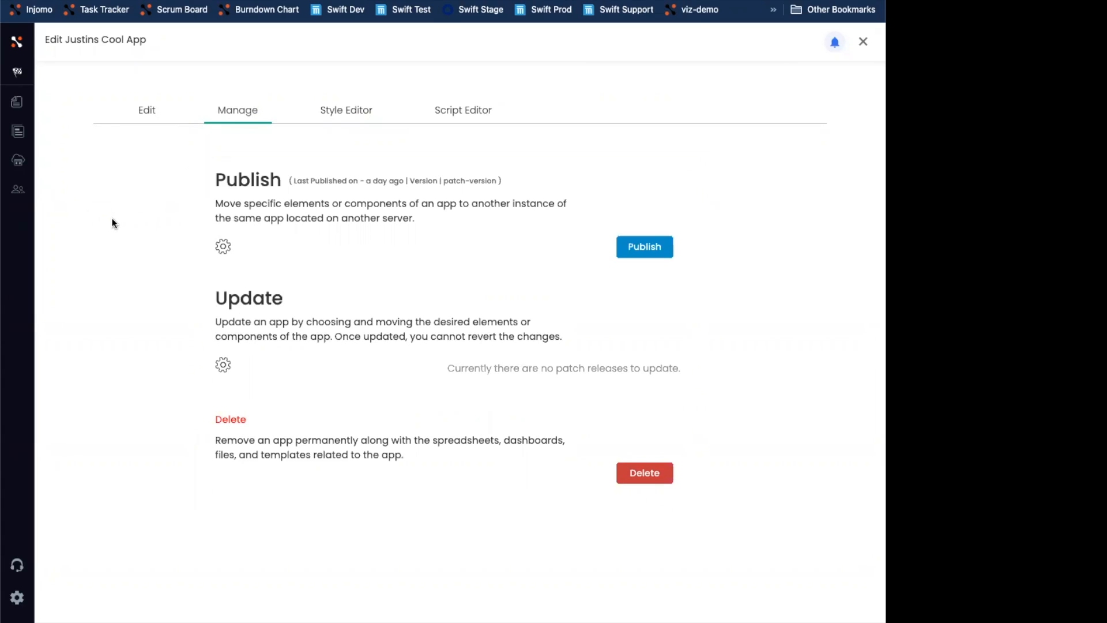
click(637, 253)
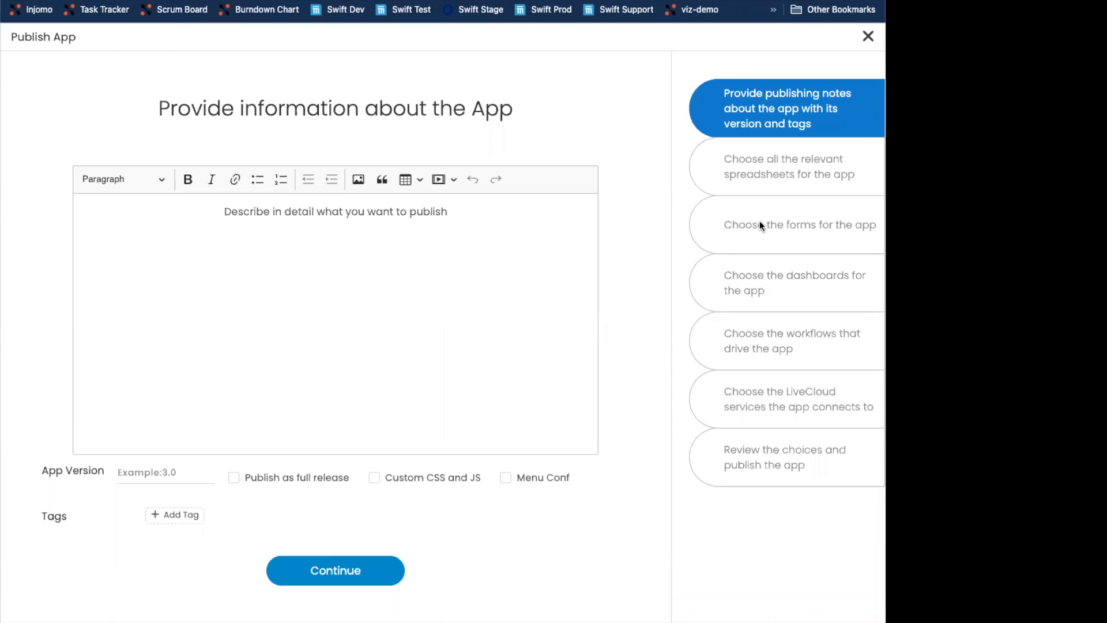
click(411, 271)
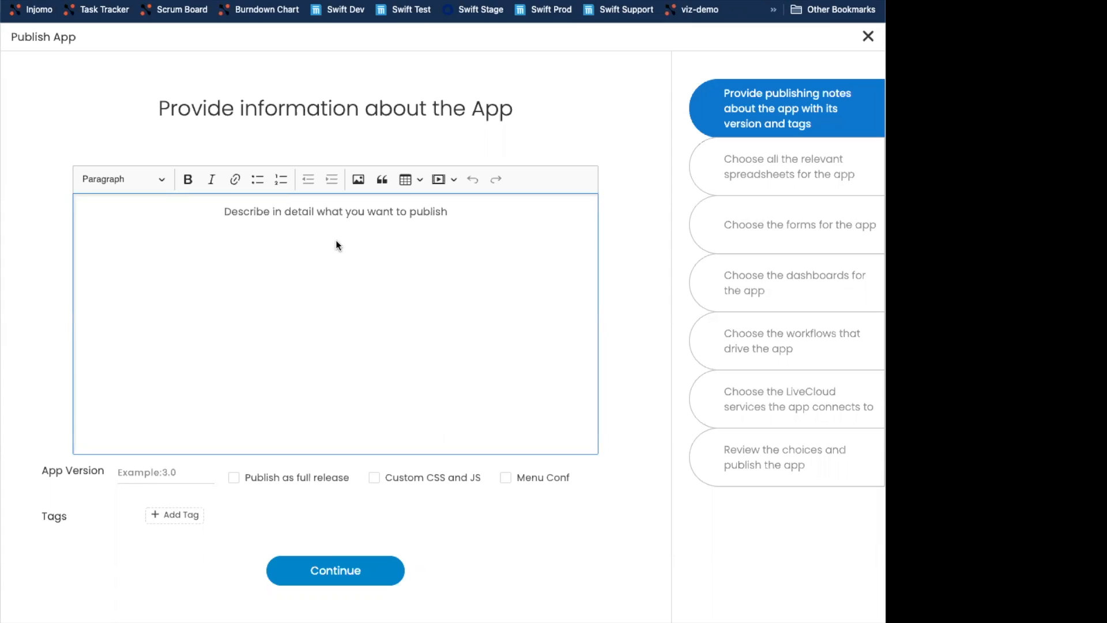
text(First App Publish)
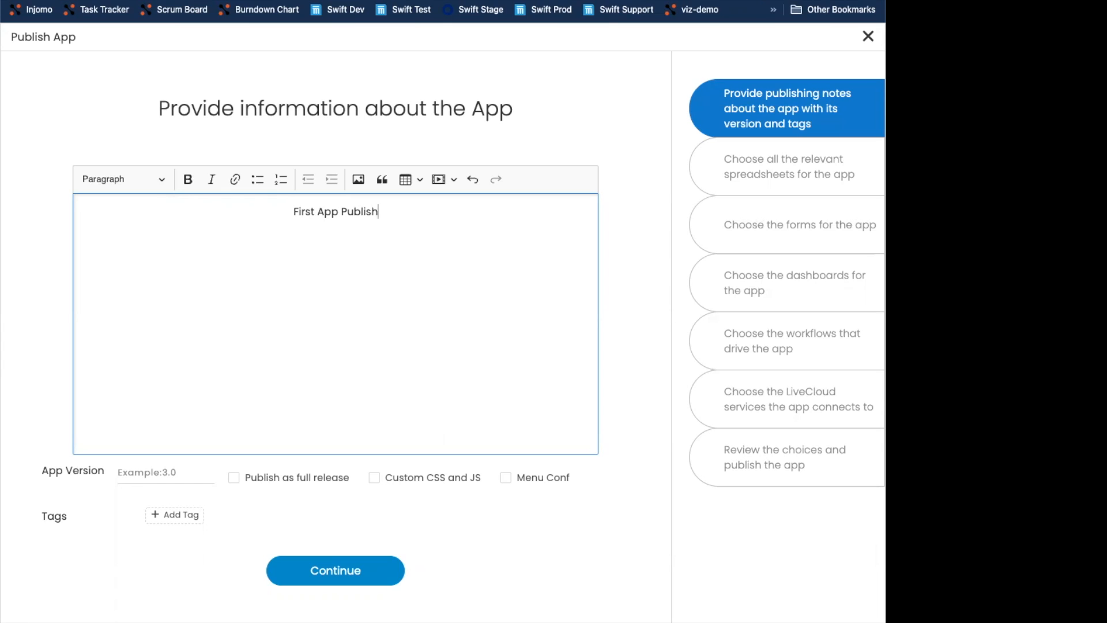
click(265, 483)
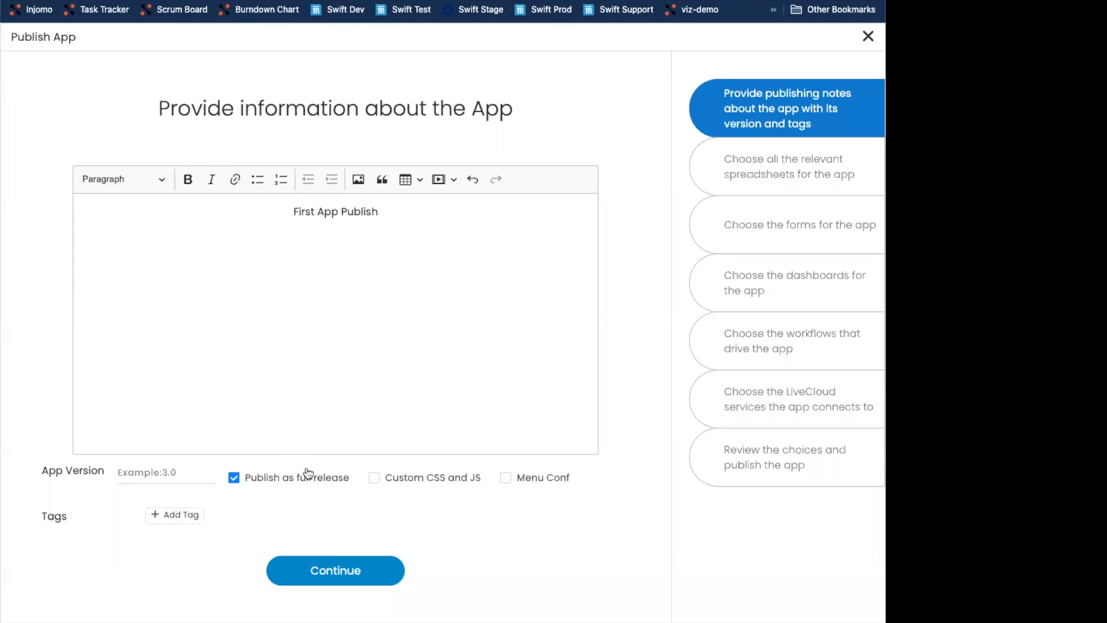
click(396, 485)
click(865, 36)
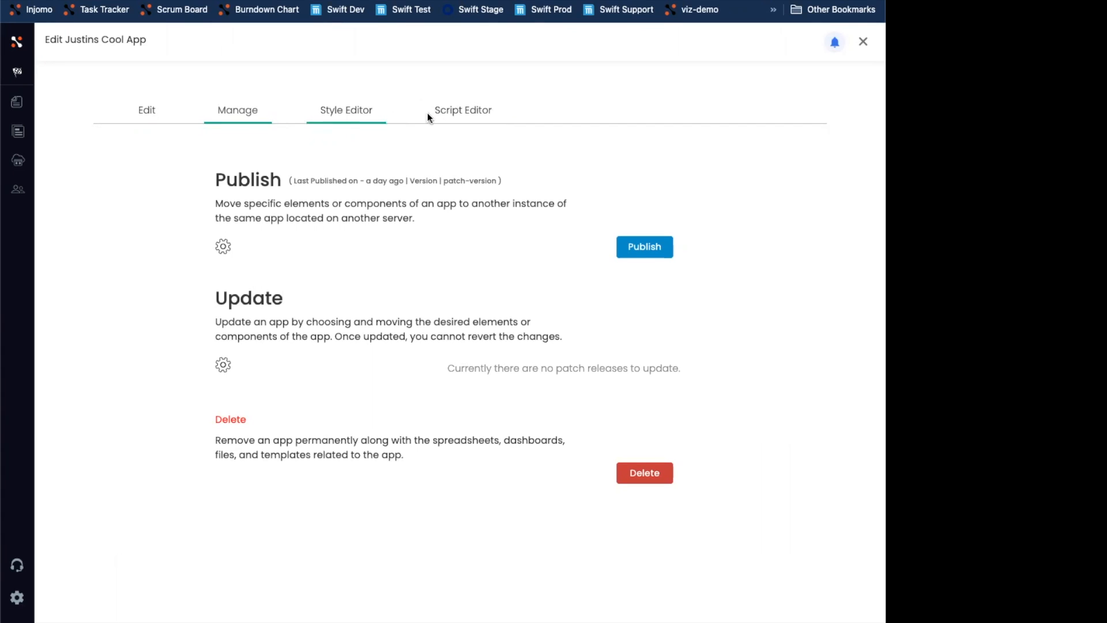
- Reopen the Publish wizard, check Custom CSS and JS, and enter the publishing notes First App Publish
click(626, 259)
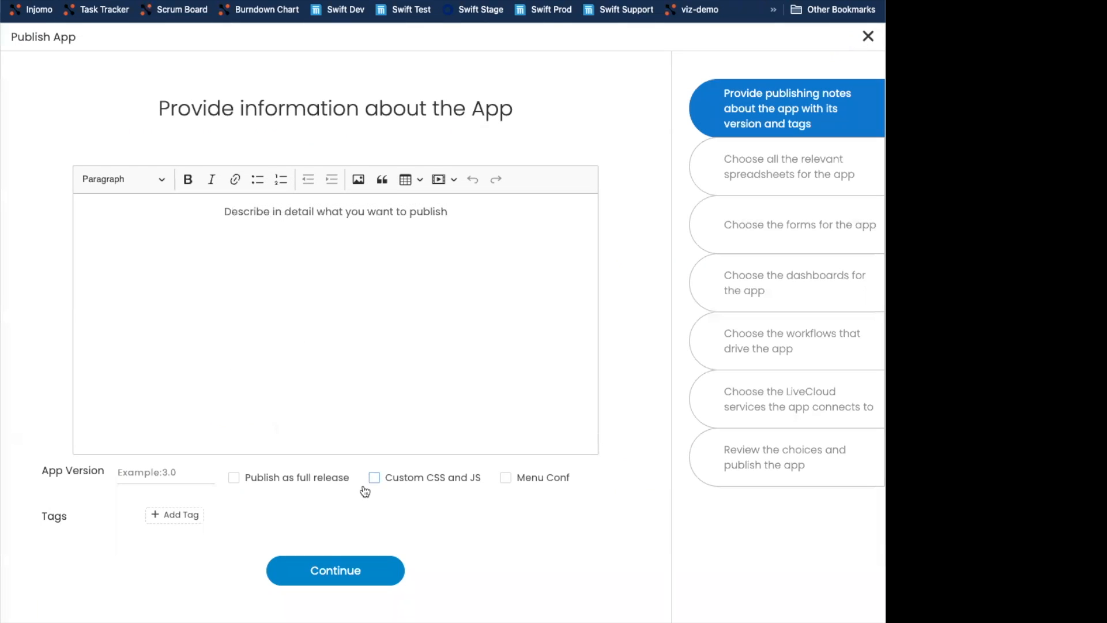
click(376, 480)
click(268, 365)
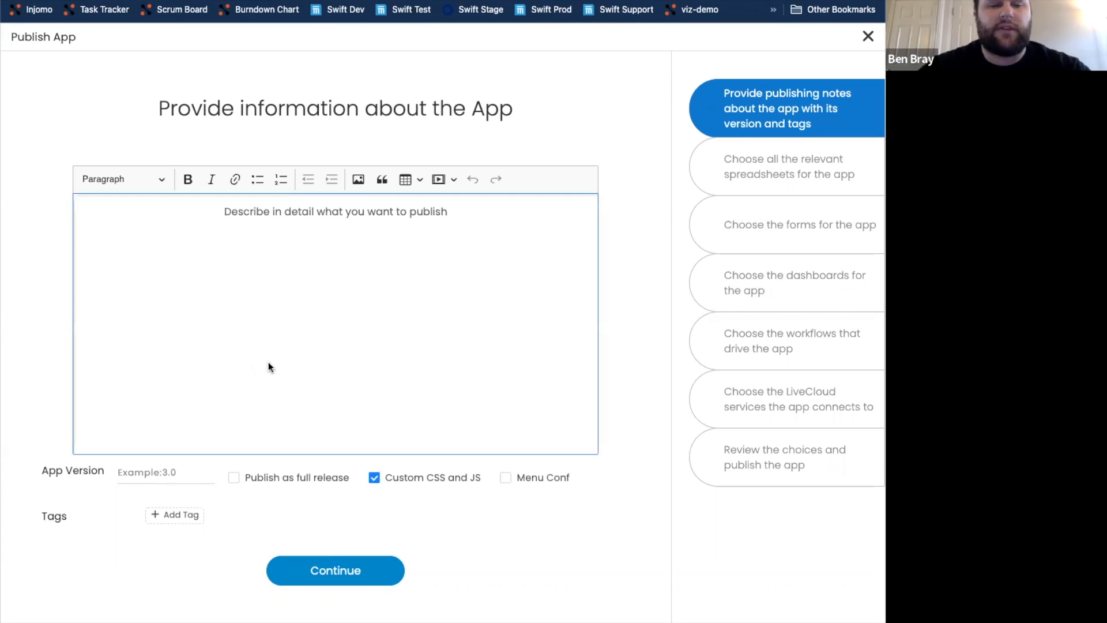
text(Fir)
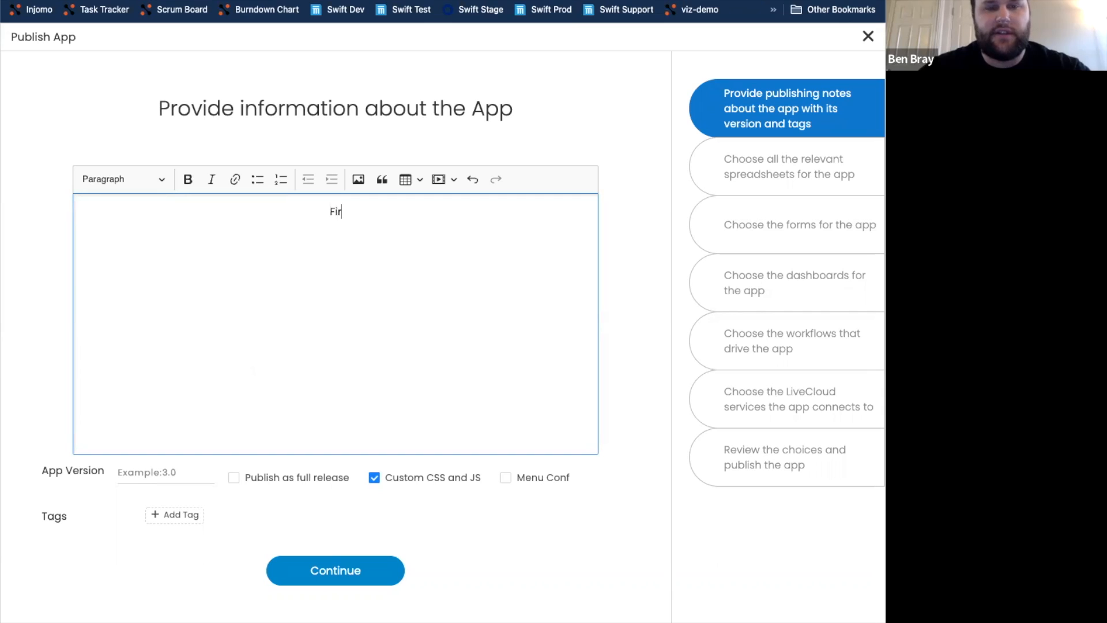
text(st App Publish)
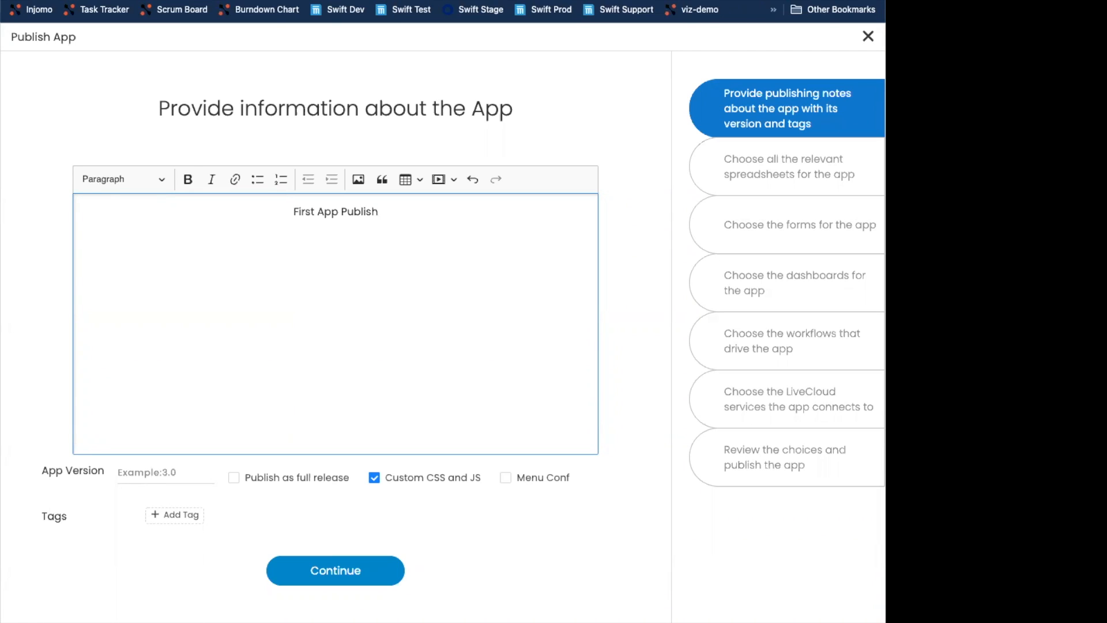
- Check Publish as full release and Menu Conf, and set the App Version to 1.0
click(254, 487)
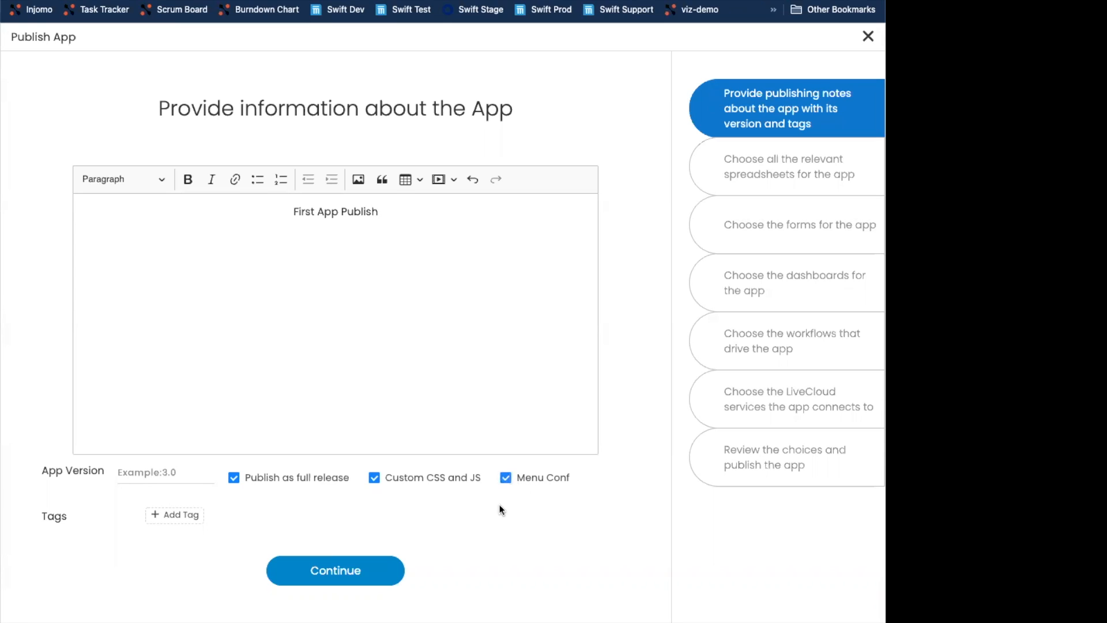
click(175, 474)
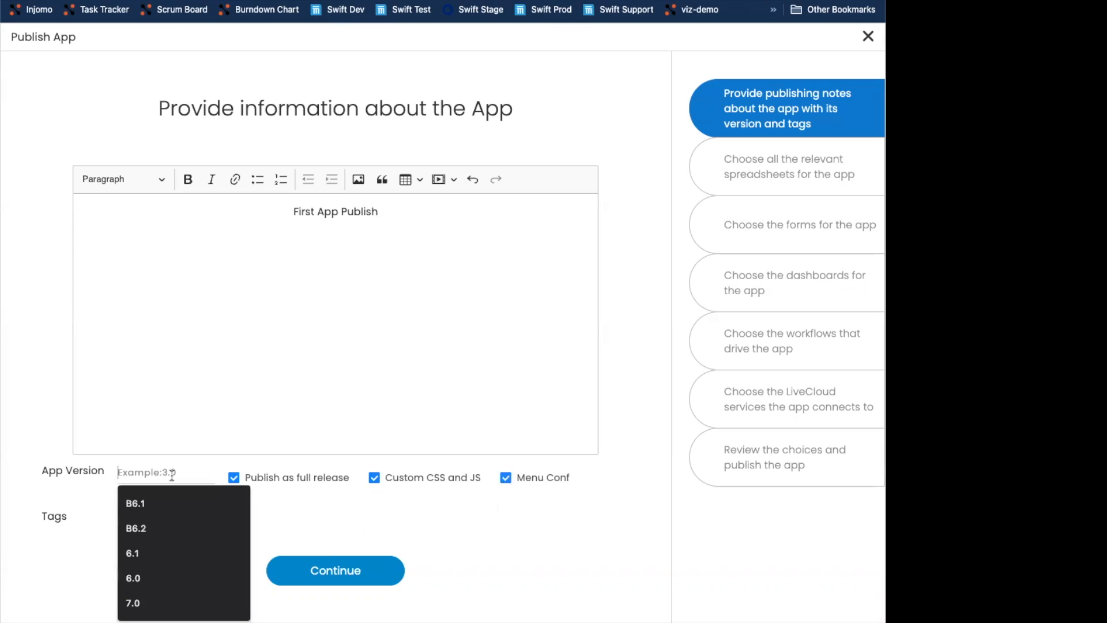
text(1.0)
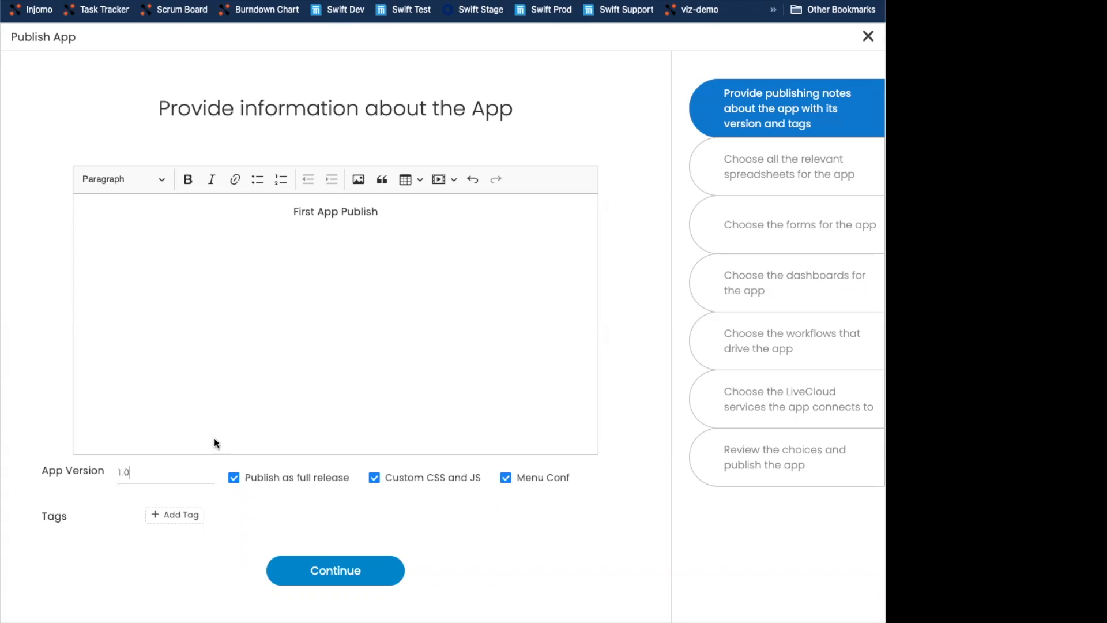
- Open the tag entry and continue to the spreadsheet selection step
click(171, 514)
click(294, 525)
click(335, 571)
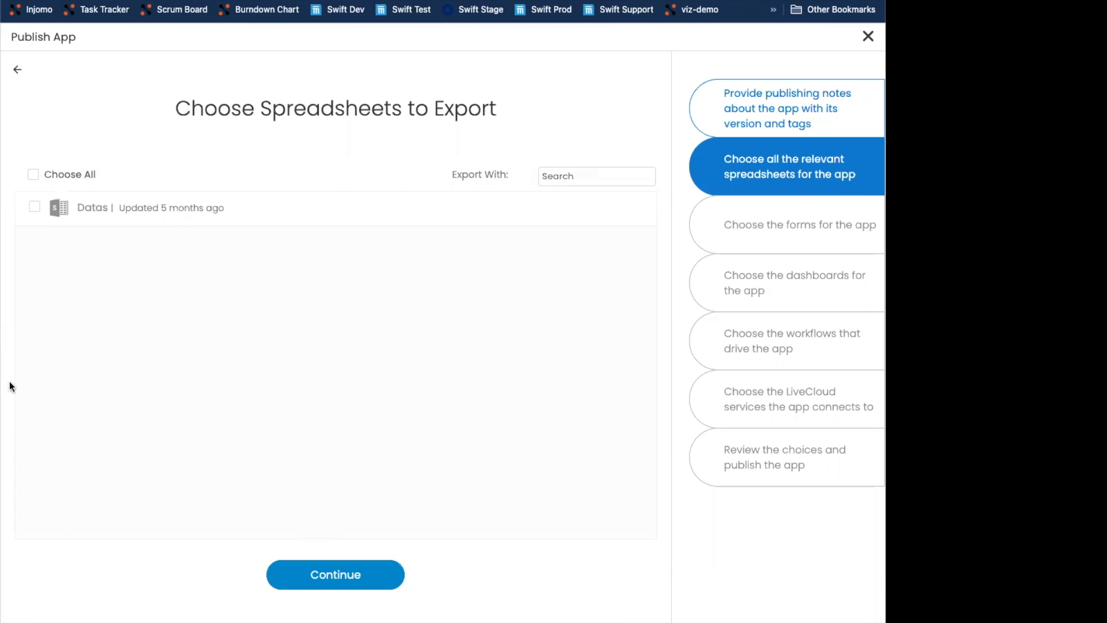
- Select the Datas spreadsheet for export with Column headings only and continue
click(34, 211)
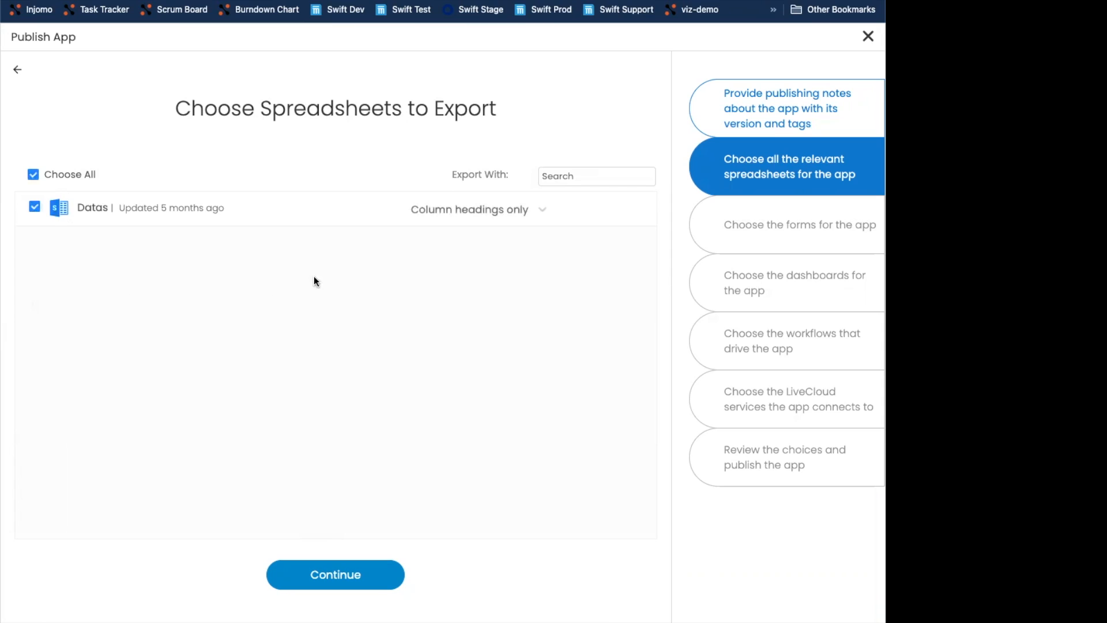
click(438, 212)
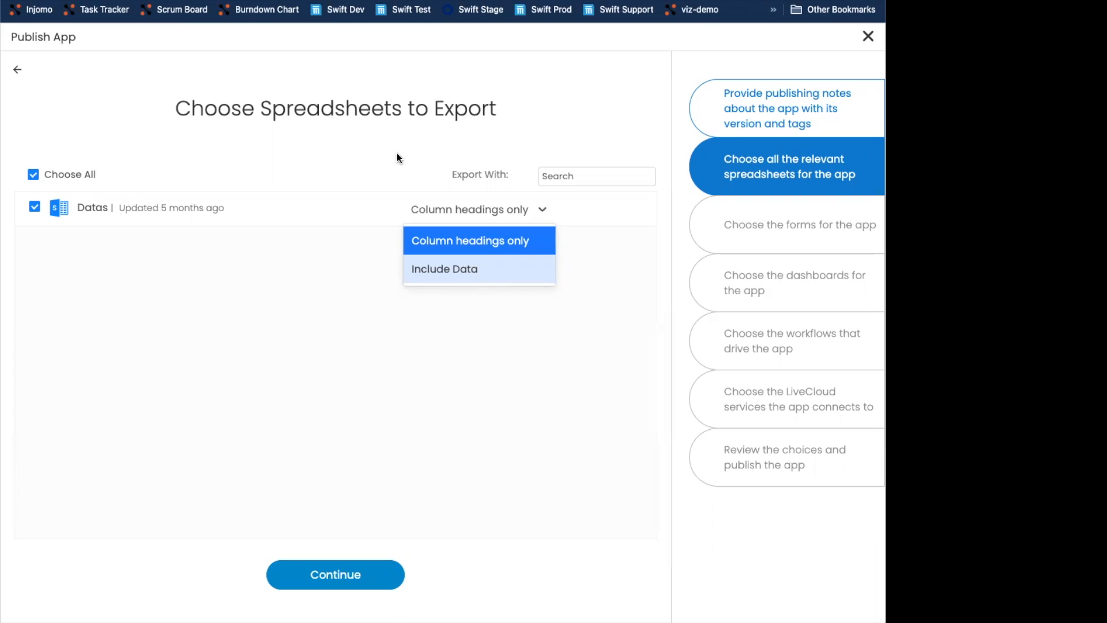
click(445, 270)
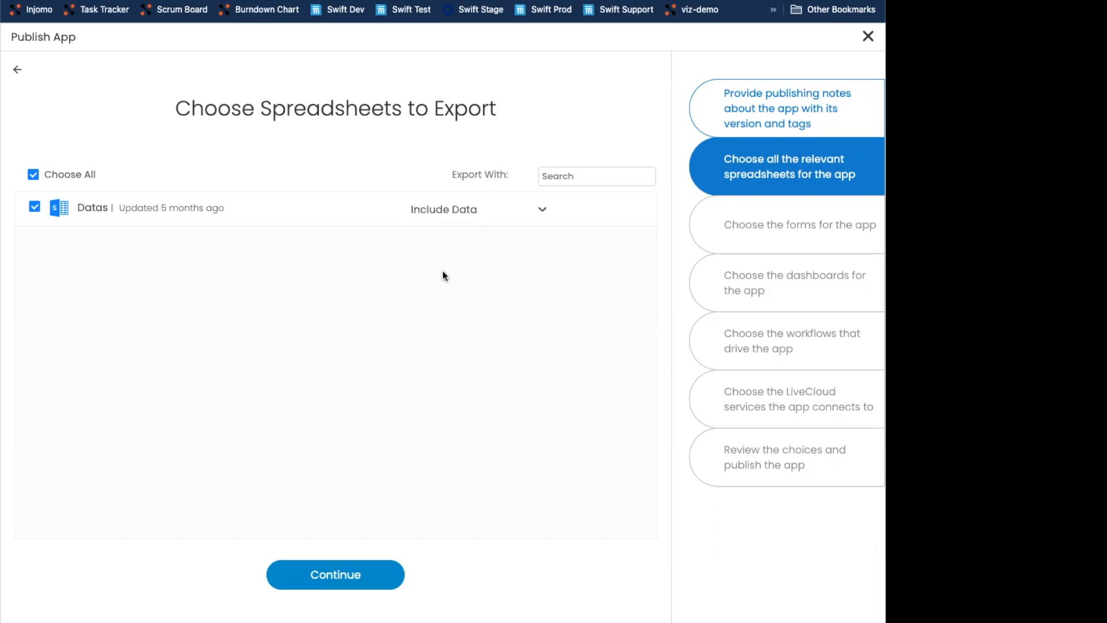
click(436, 214)
click(445, 237)
click(356, 581)
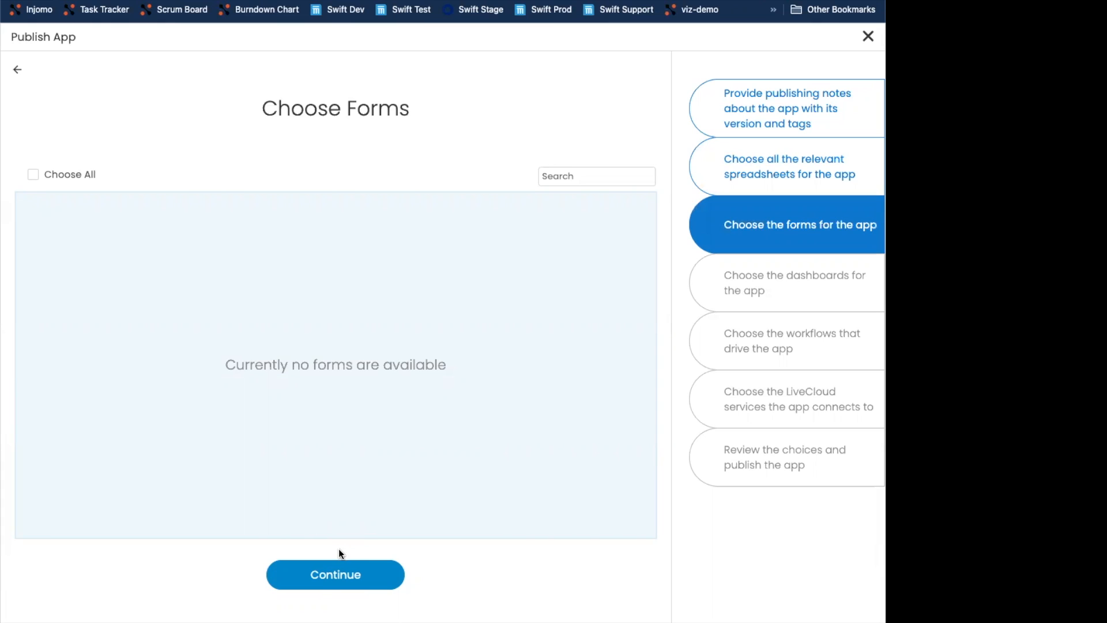
- Skip the empty forms step, select the Dashboard, and continue to the workflows step
click(299, 576)
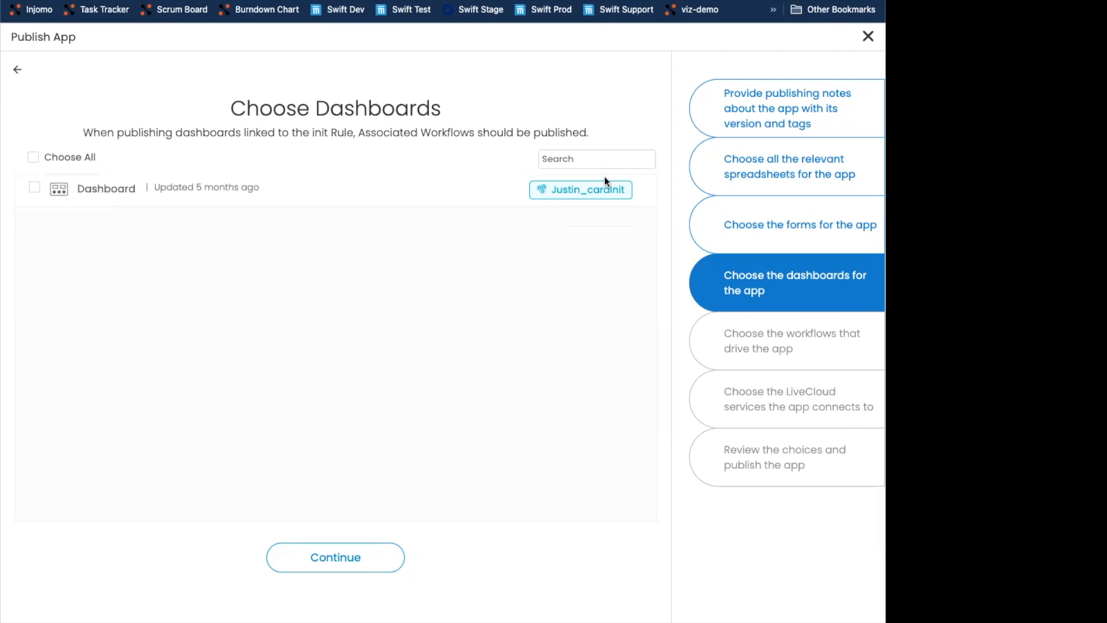
click(33, 188)
click(323, 568)
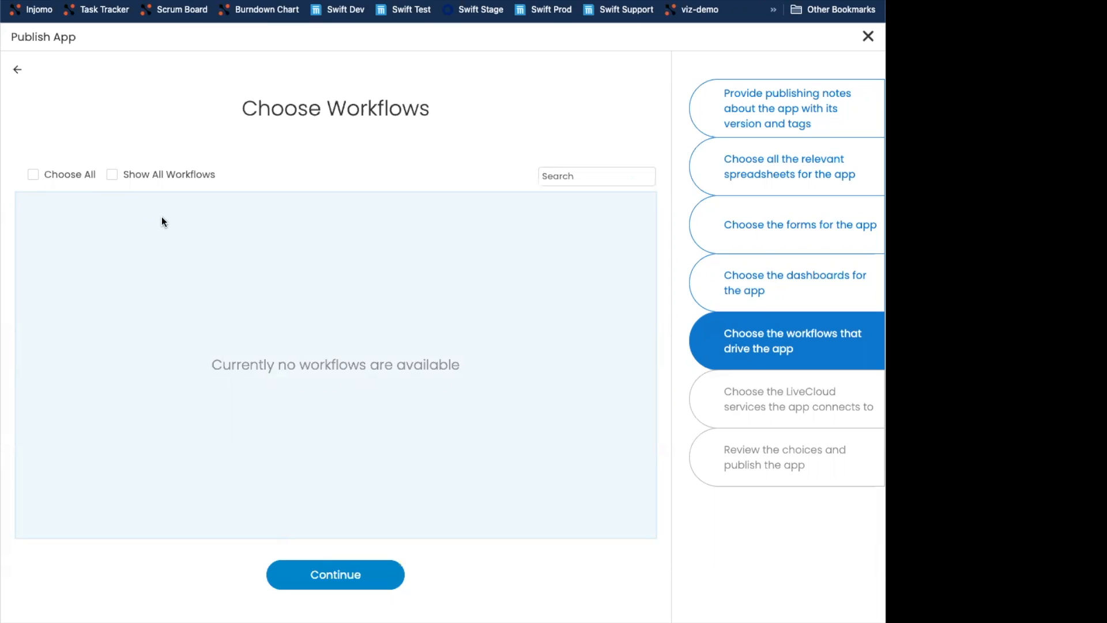
- Show all workflows, search for justin, and select the Justin_cardInit workflow
click(134, 178)
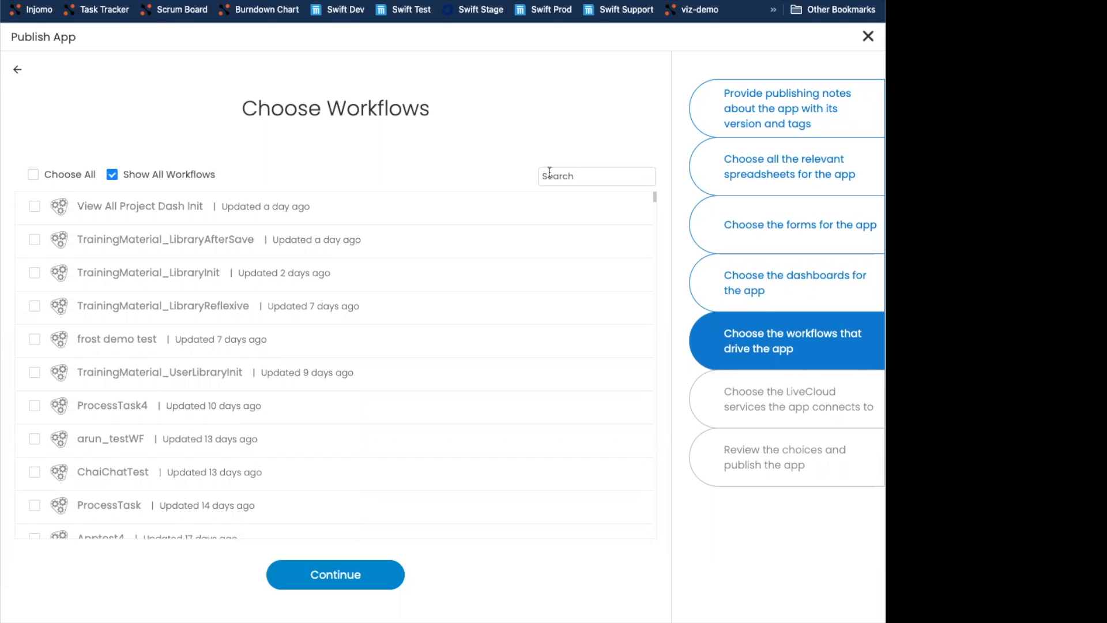
click(566, 176)
text(jsuti)
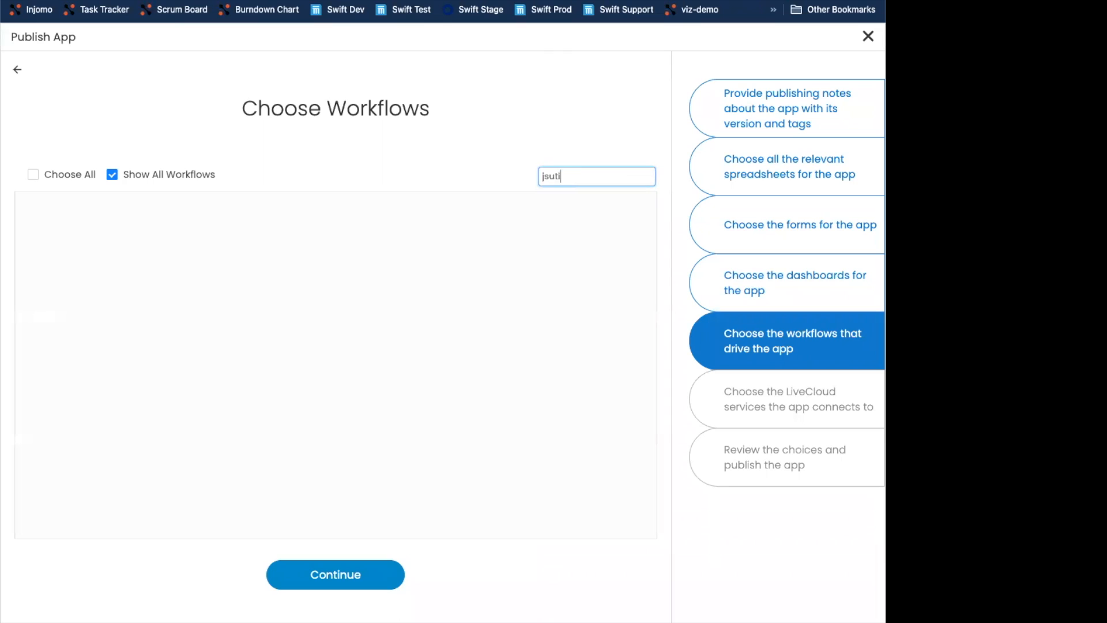
key(BackSpace)
key(BackSpace)
text(justi)
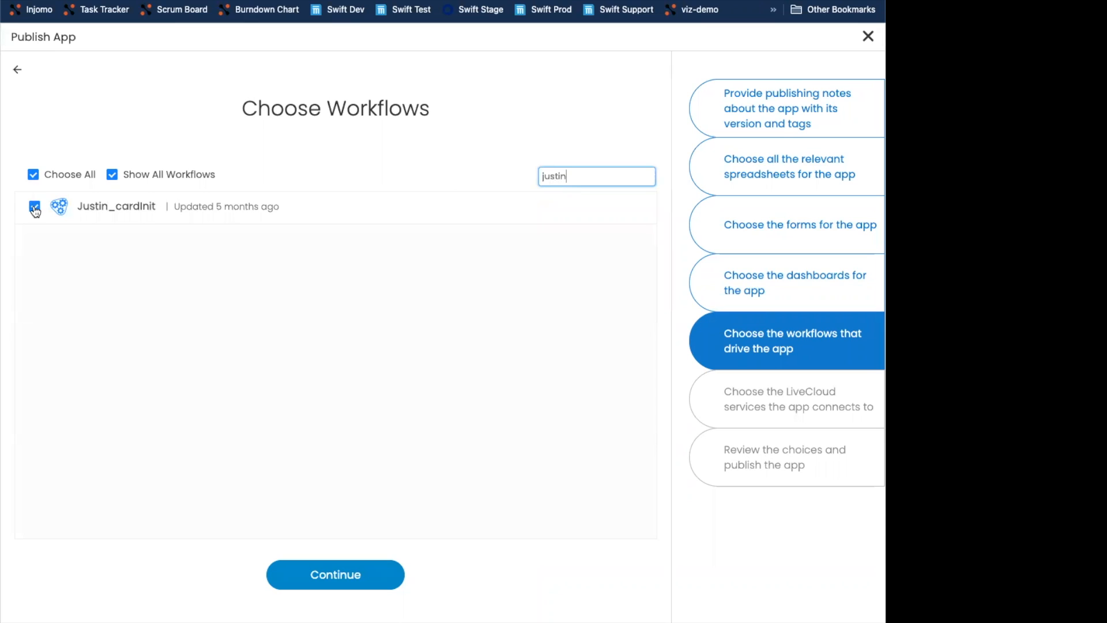
- Clear the search, select TrainingMaterial_LibraryReflexive, frost demo test and TrainingMaterial_UserLibraryInit workflows, and continue
drag(573, 176, 496, 180)
key(BackSpace)
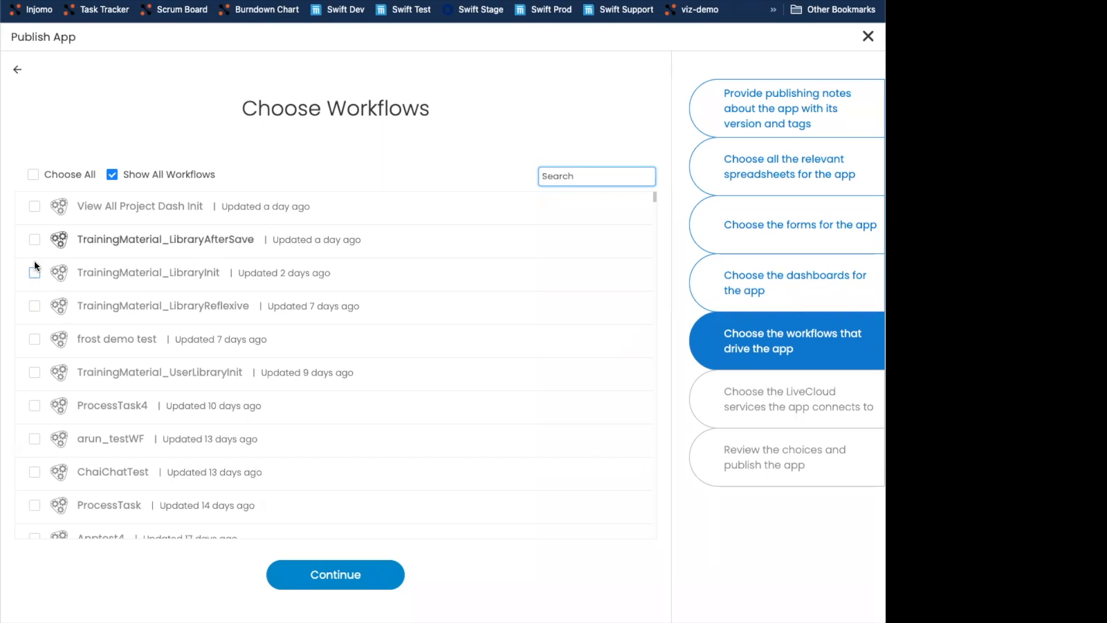
click(35, 341)
click(35, 306)
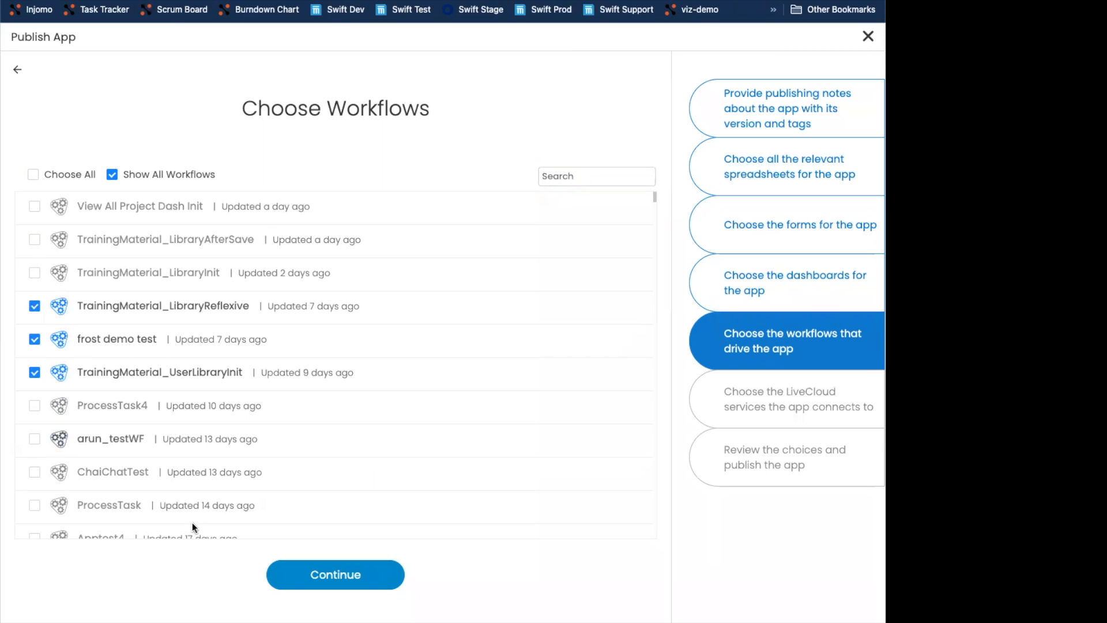
click(315, 578)
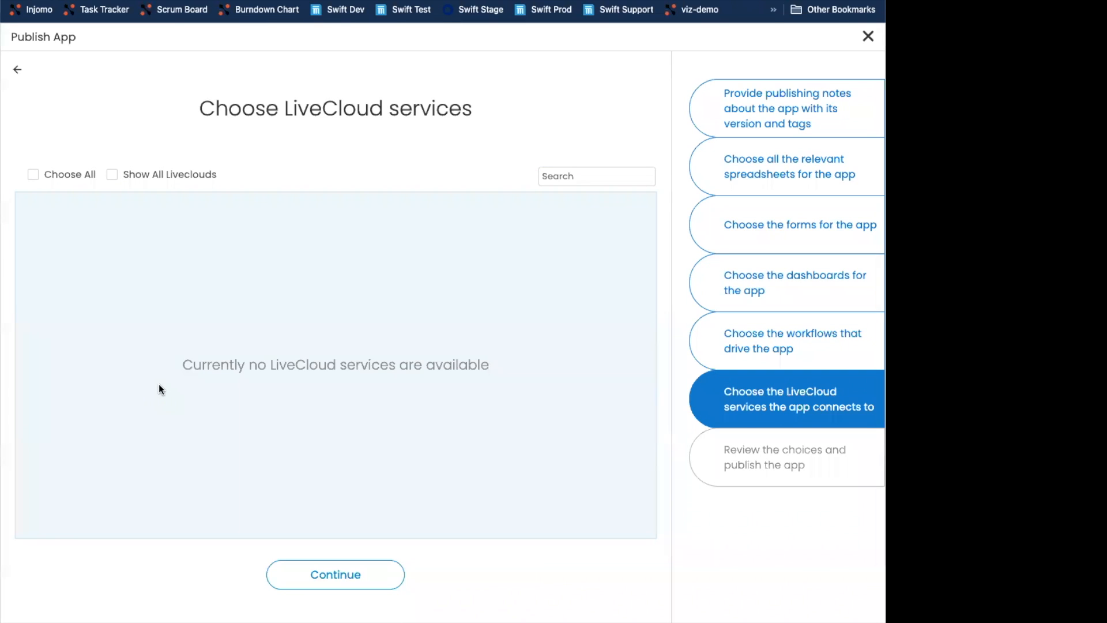
- Show all LiveClouds, select the NewsApi service, and continue to the review
click(160, 176)
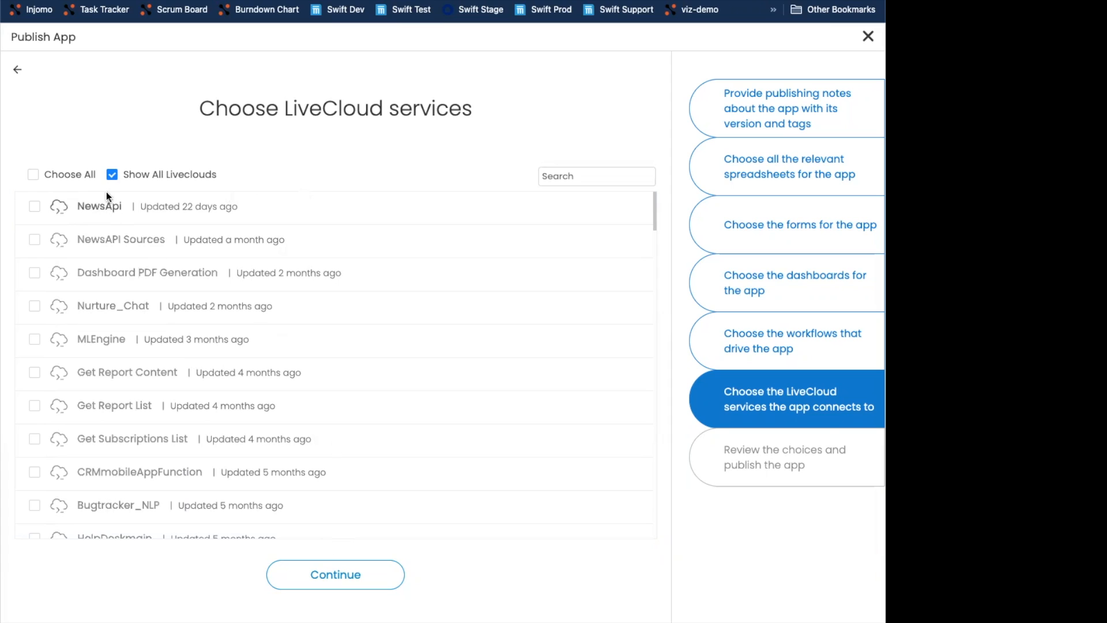
click(34, 207)
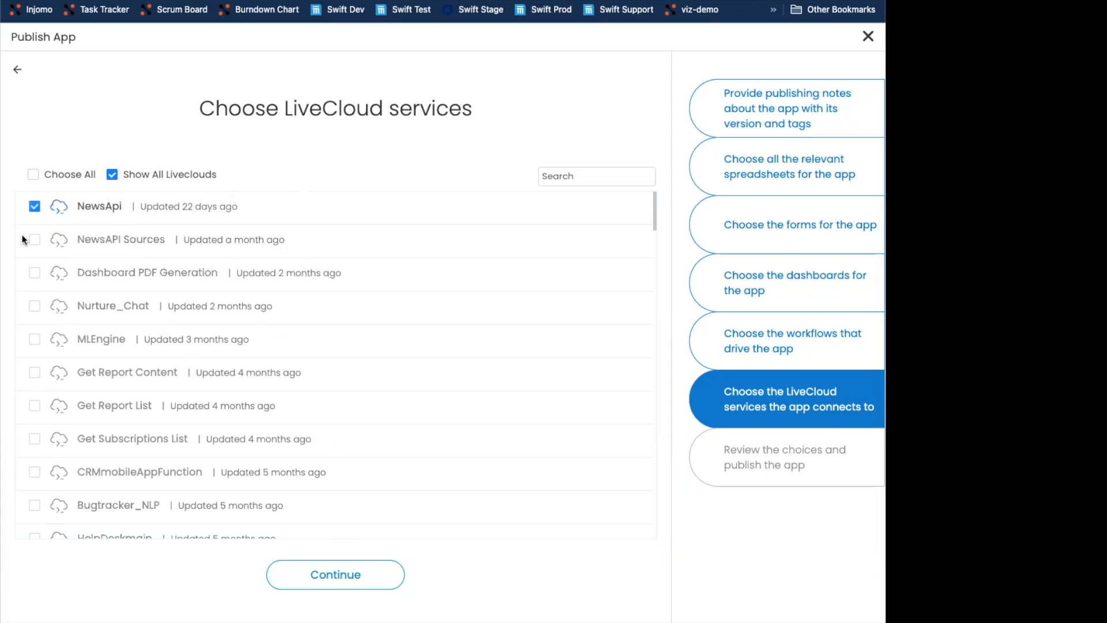
click(336, 582)
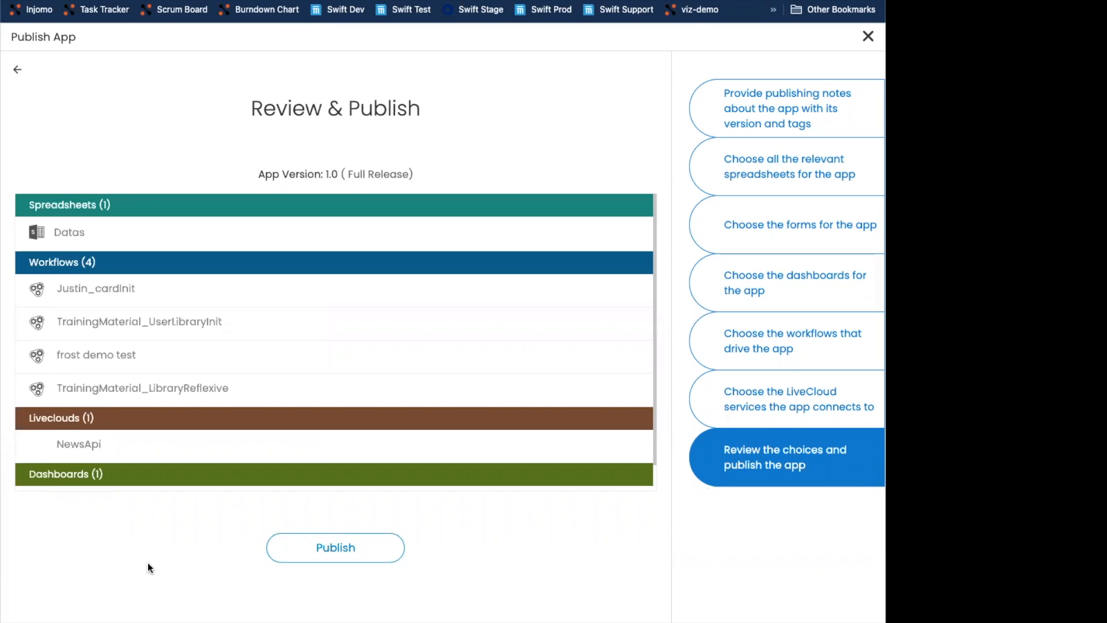
- Return from the review to the workflows step and additionally select TrainingMaterial_LibraryInit
scroll(182, 430, down, 1)
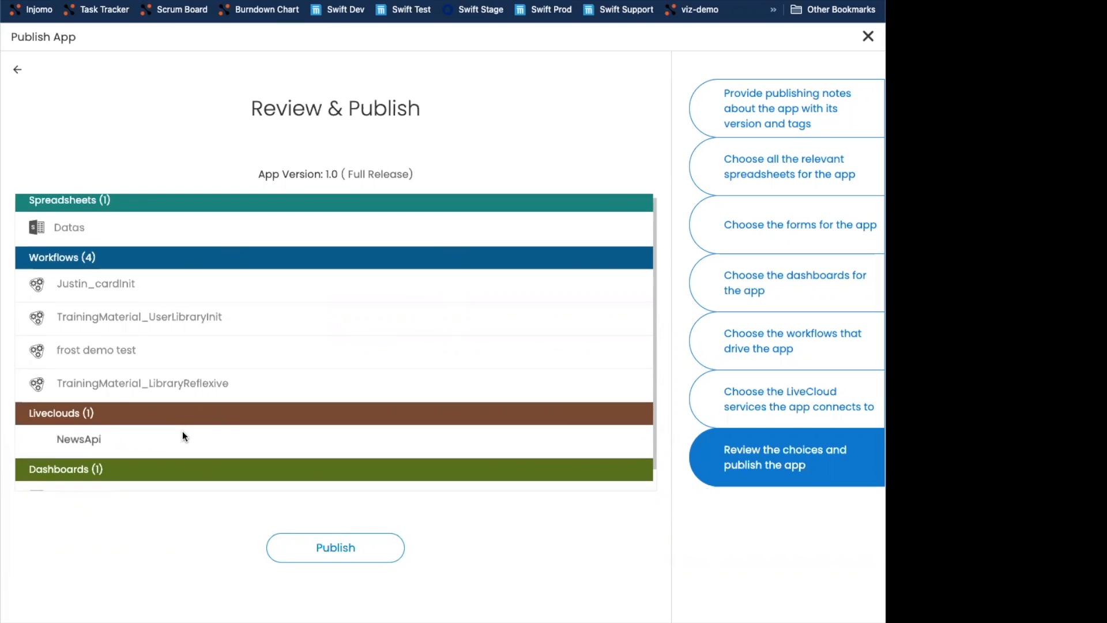
scroll(180, 412, up, 1)
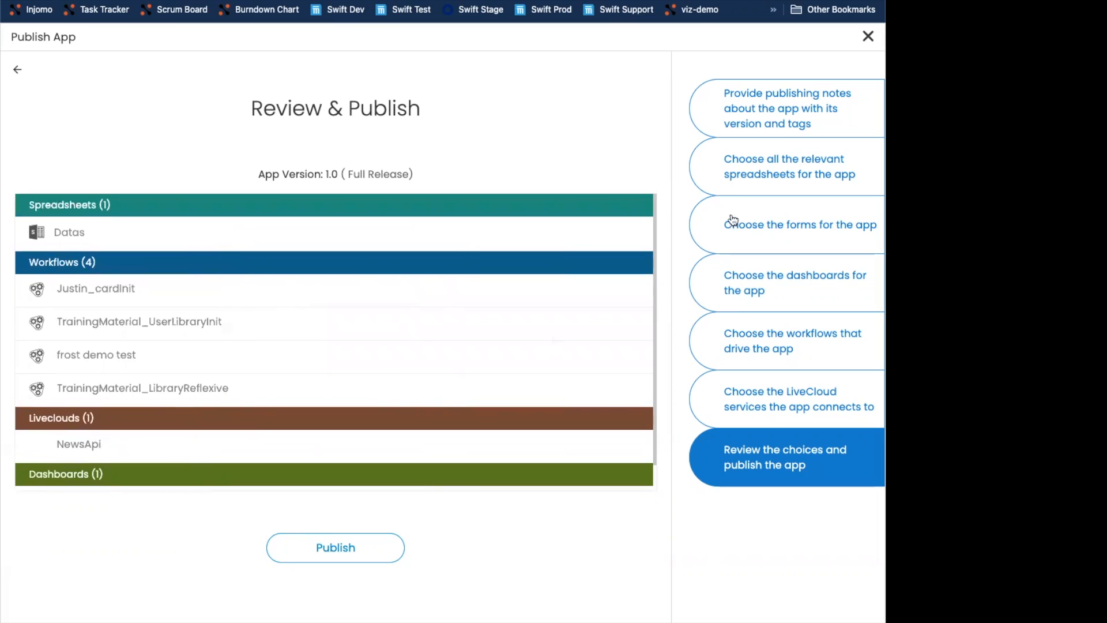
click(779, 365)
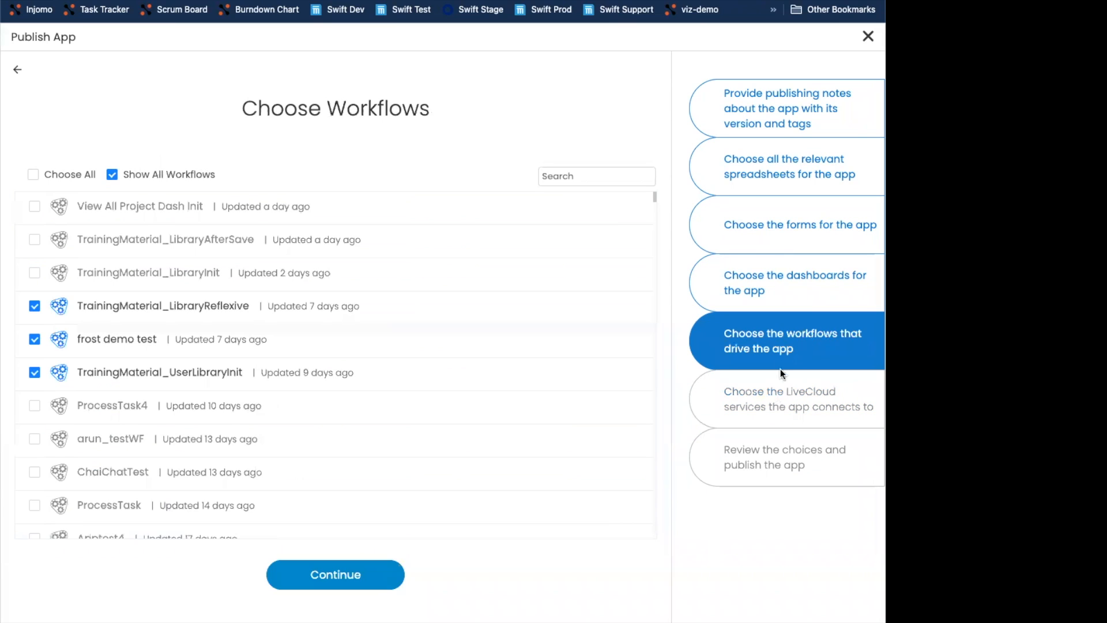
click(35, 273)
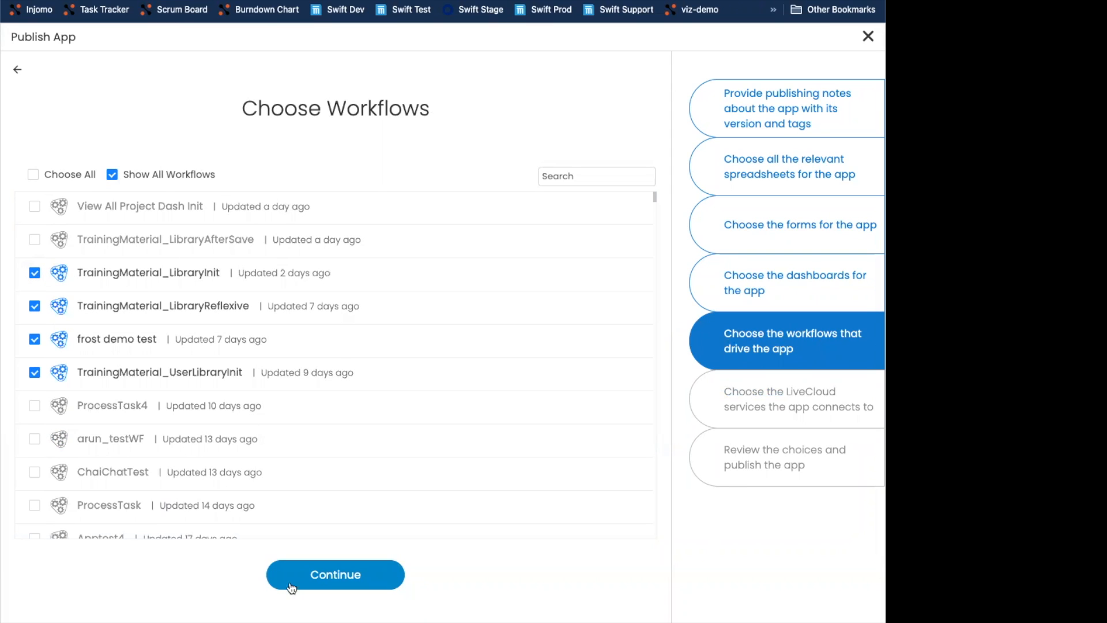
- Continue through the remaining steps to the review, publish the app, and finish the wizard
click(382, 573)
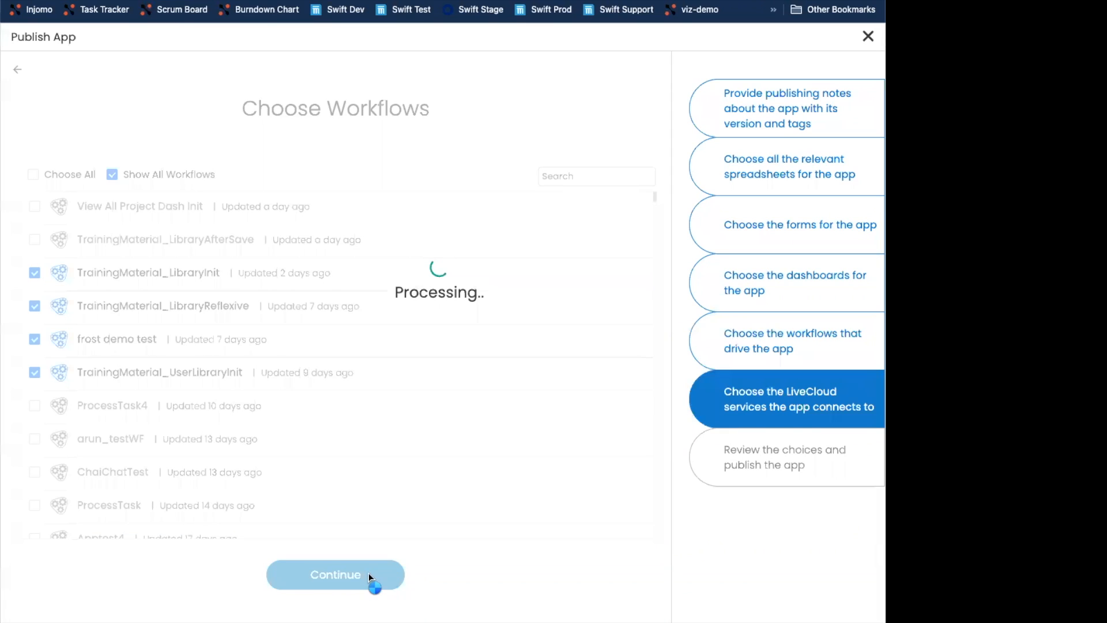
click(353, 572)
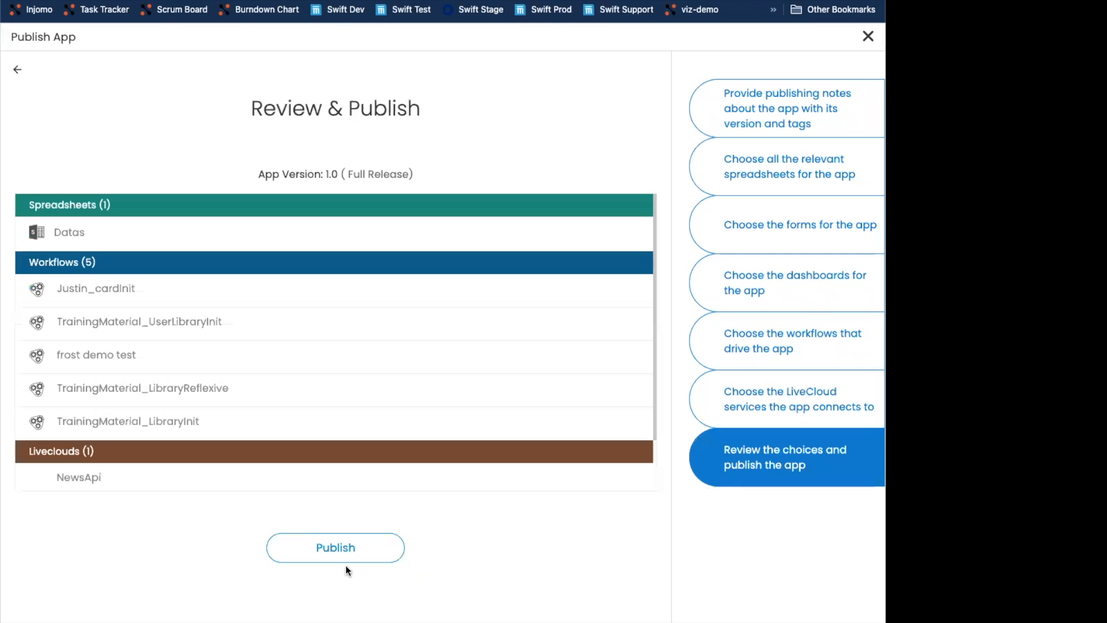
scroll(176, 417, down, 2)
scroll(172, 414, up, 2)
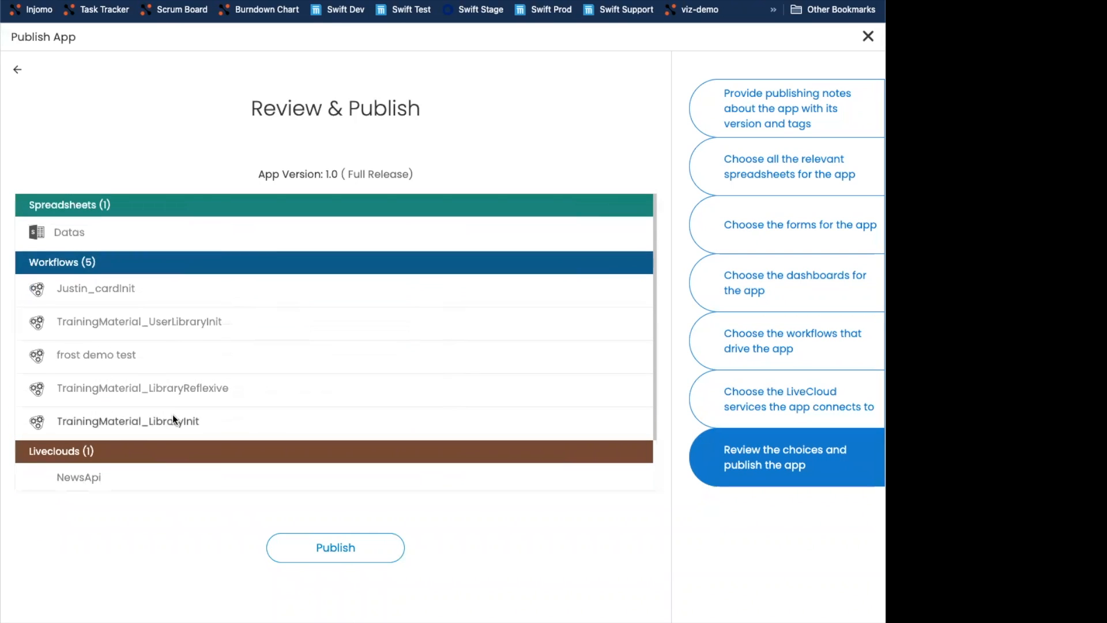
click(323, 550)
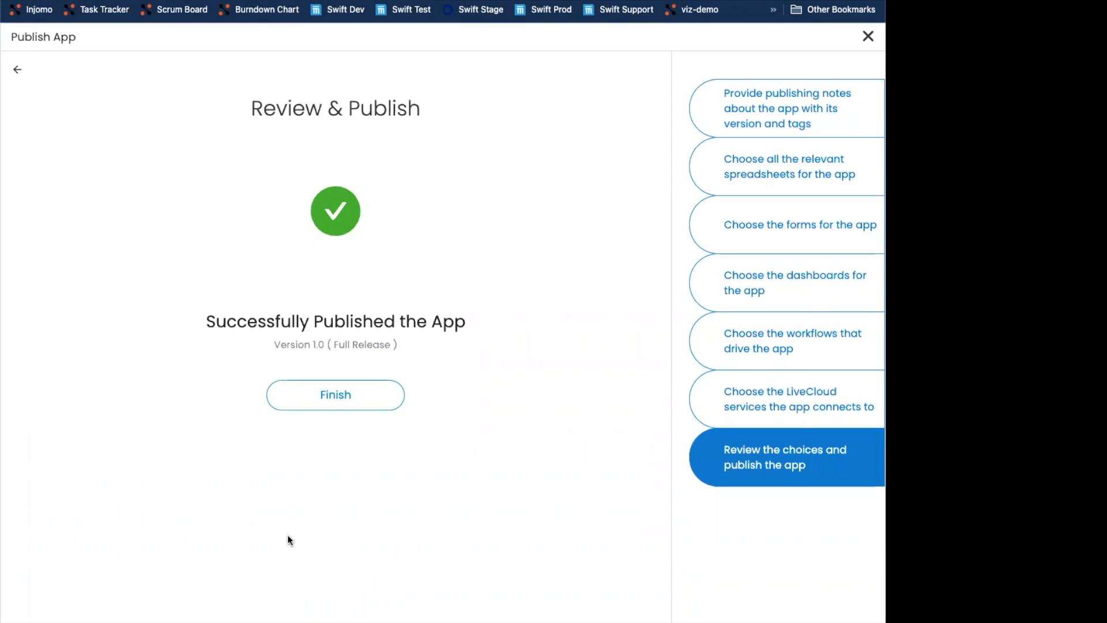
click(309, 405)
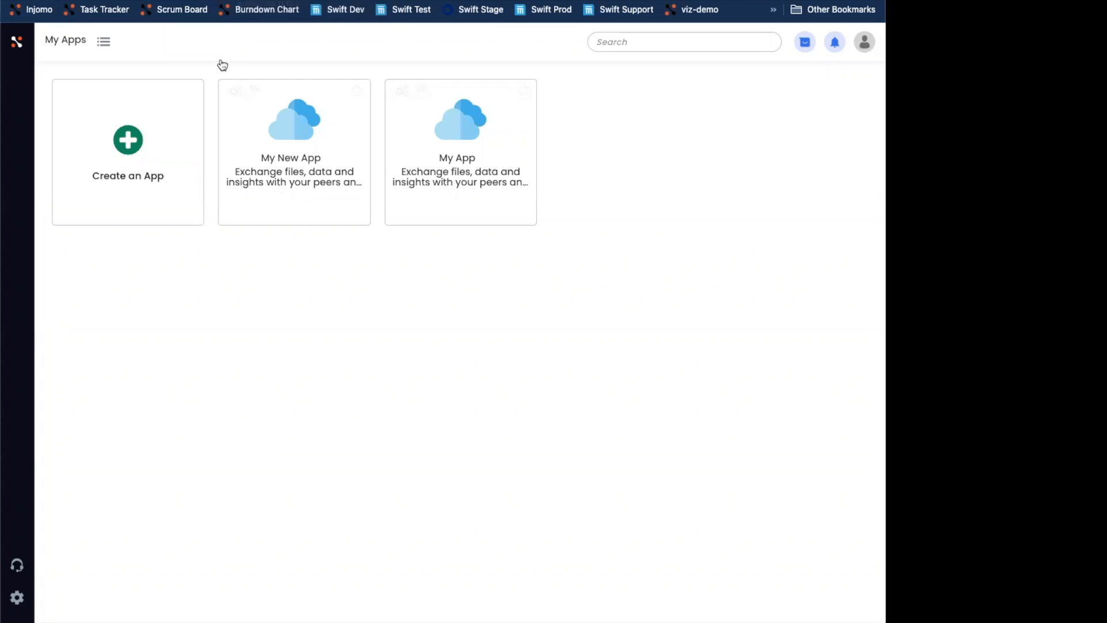
- Open the tenant policy settings page showing the App Publish Storage location
click(18, 599)
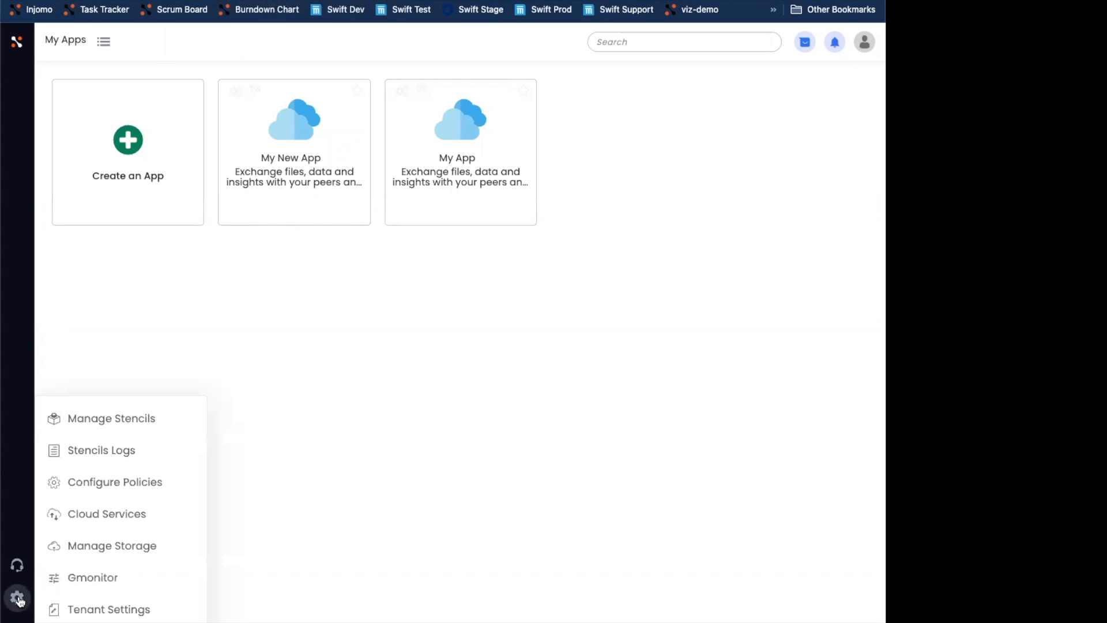
click(83, 485)
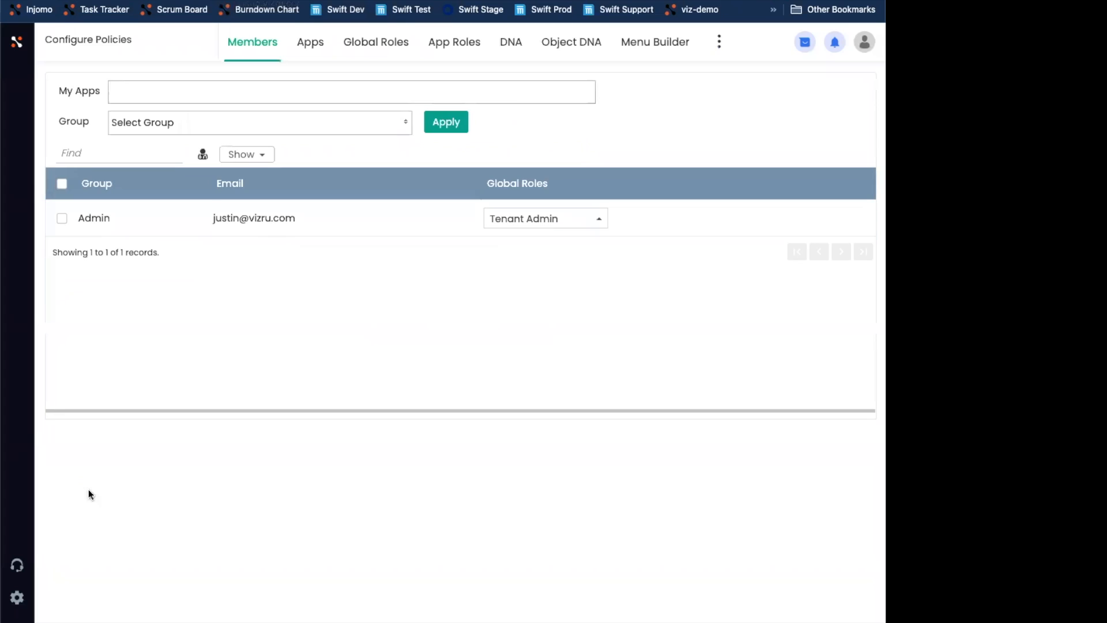
click(719, 42)
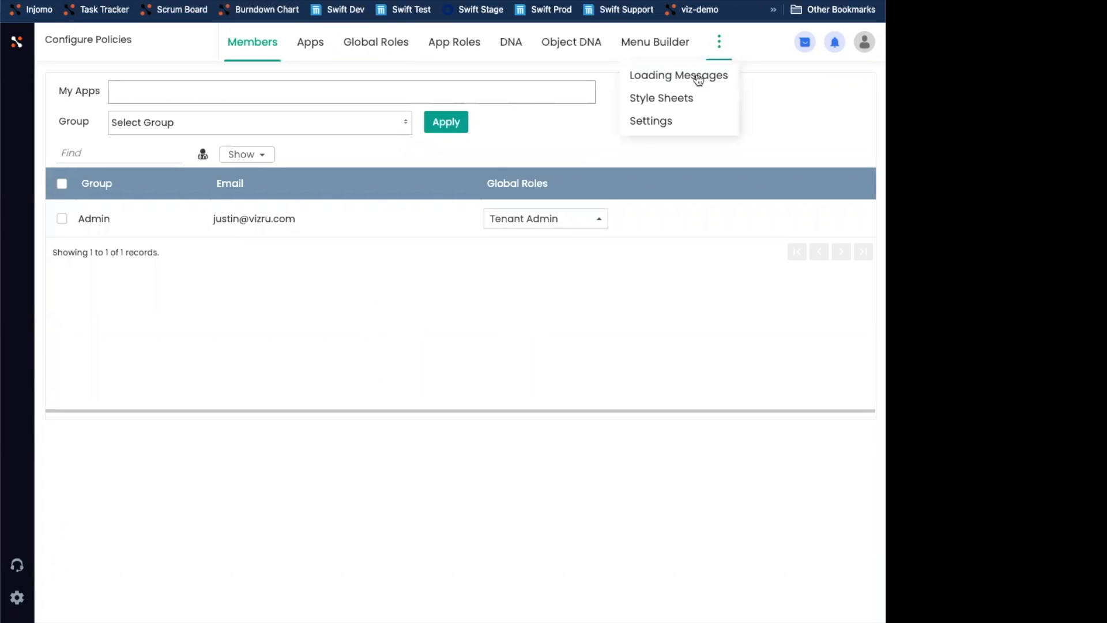
click(662, 120)
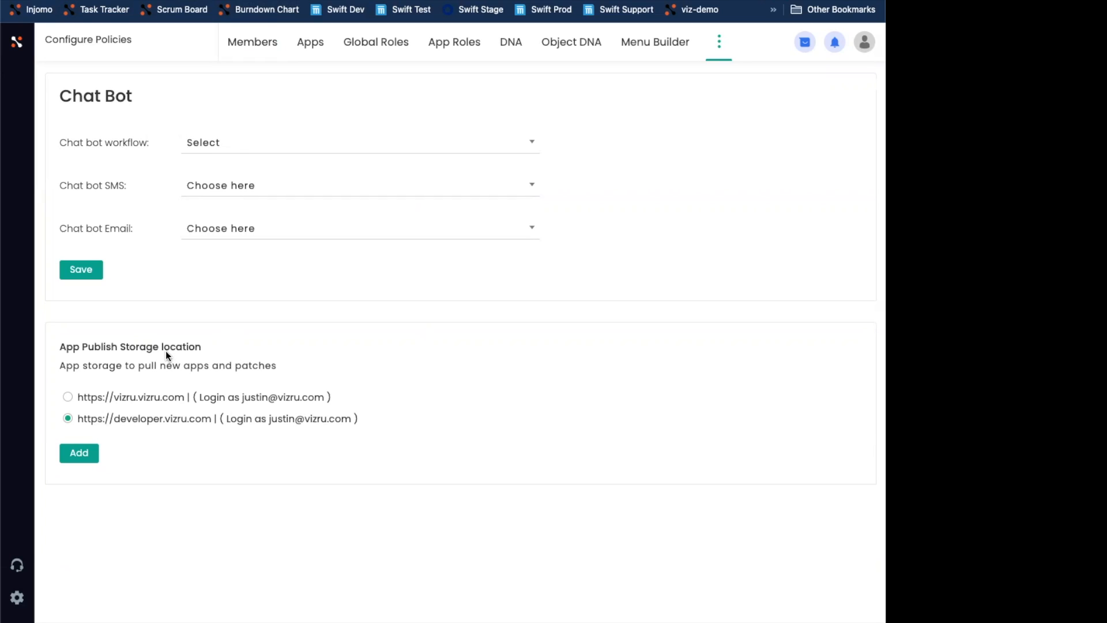
mouse_move(113, 421)
click(86, 456)
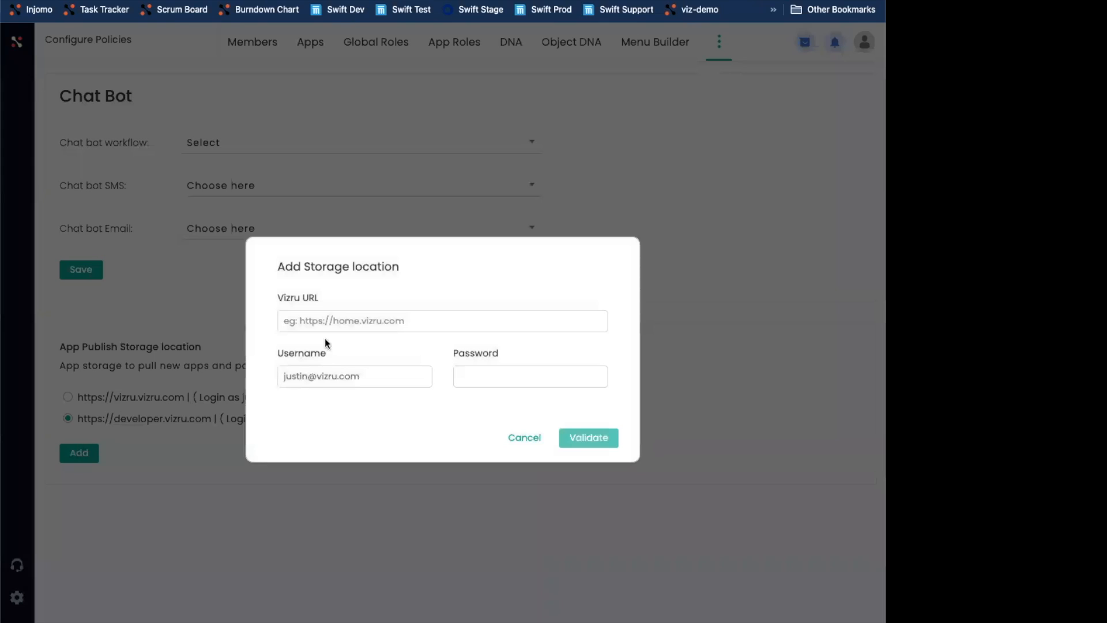
click(373, 318)
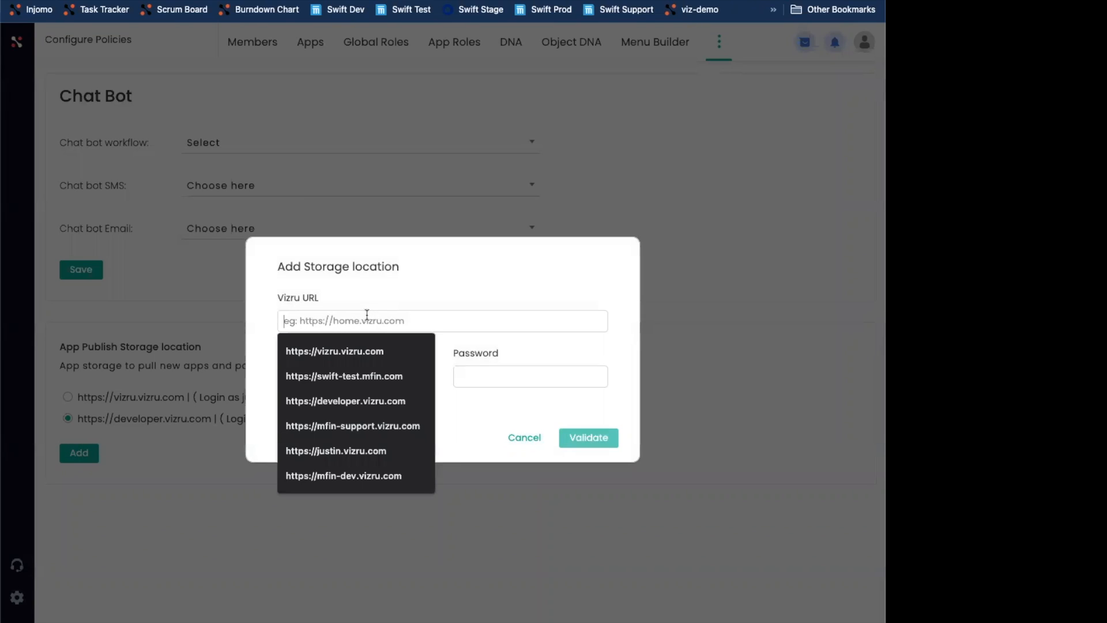
click(375, 378)
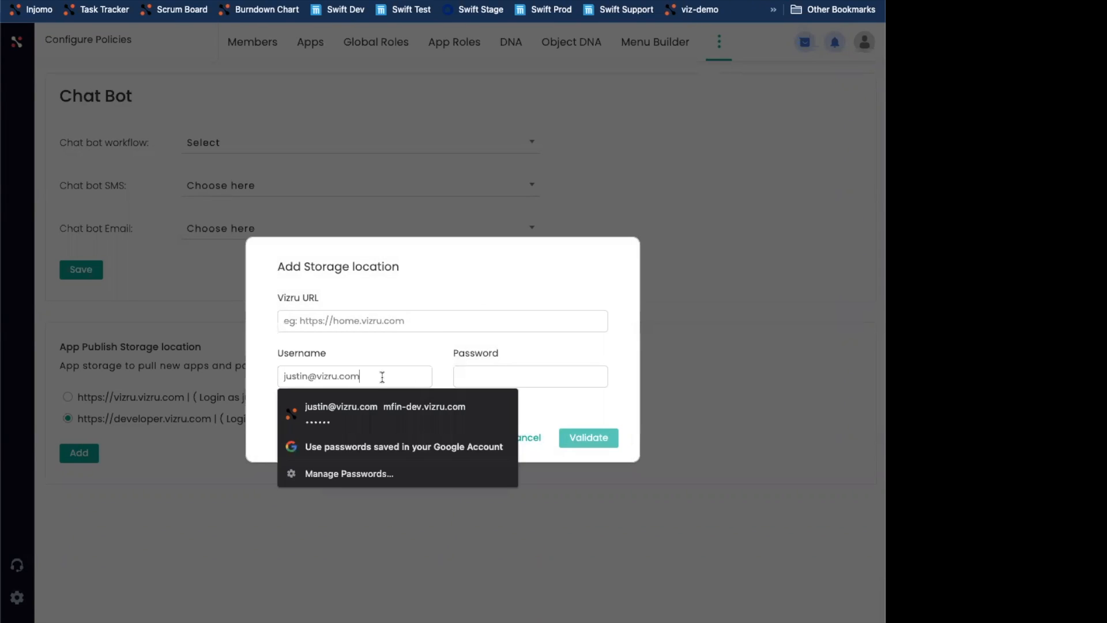
click(510, 367)
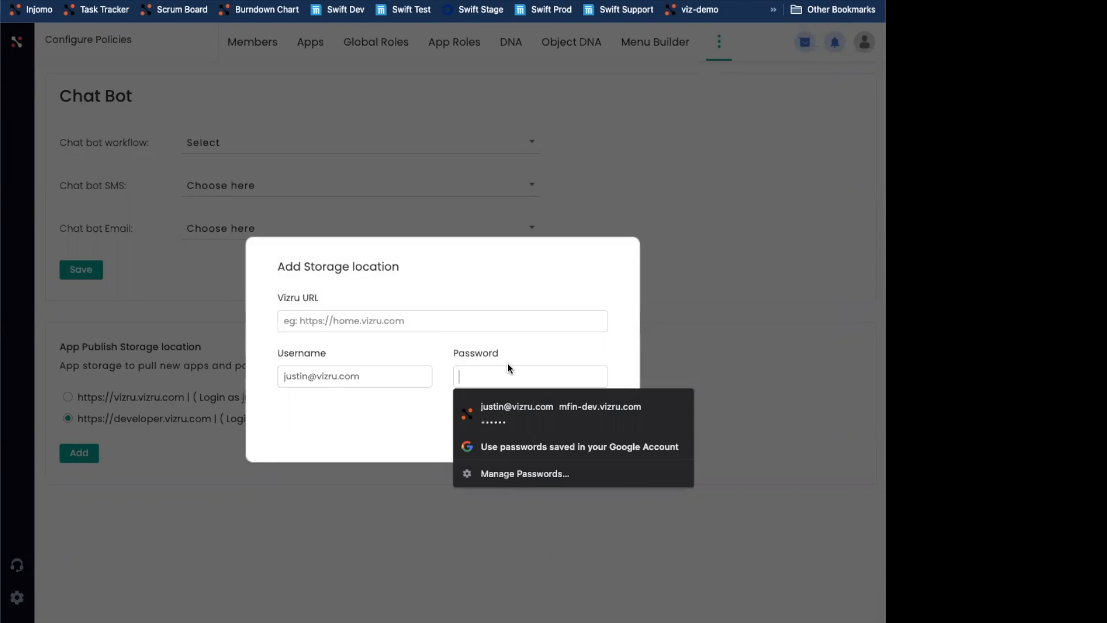
click(438, 351)
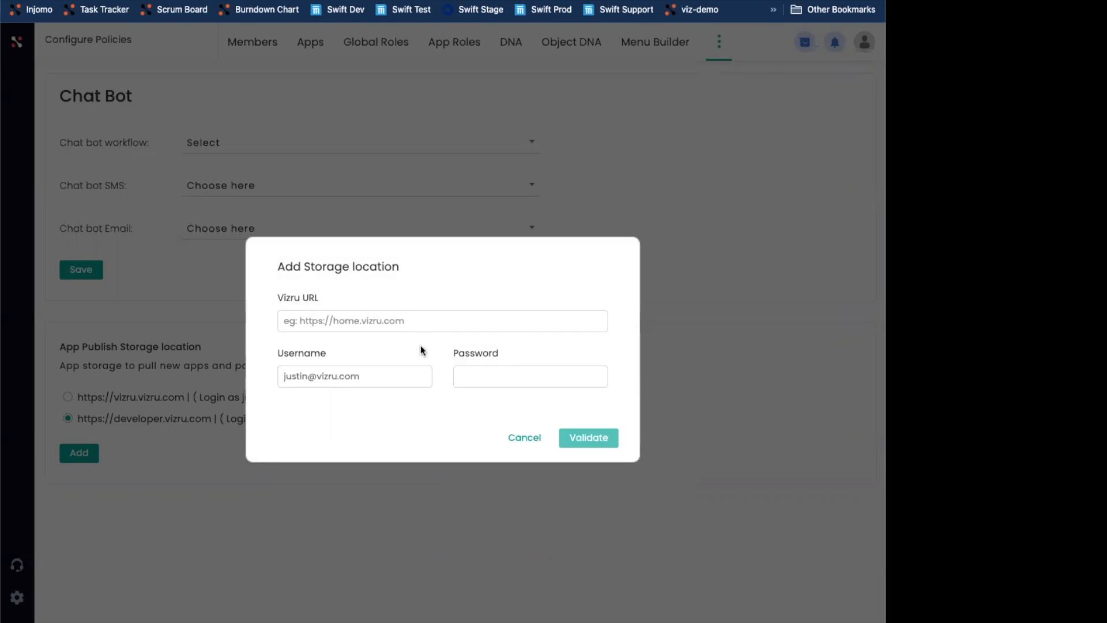
click(517, 437)
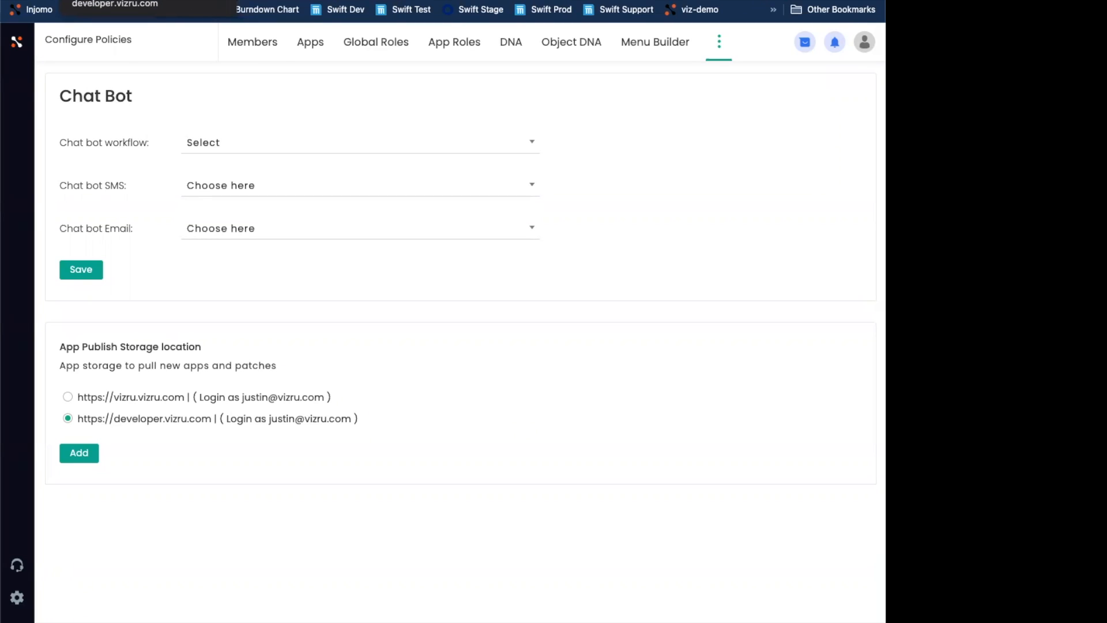
- Search the app marketplace for justin and install Justins Cool App as an app
click(19, 46)
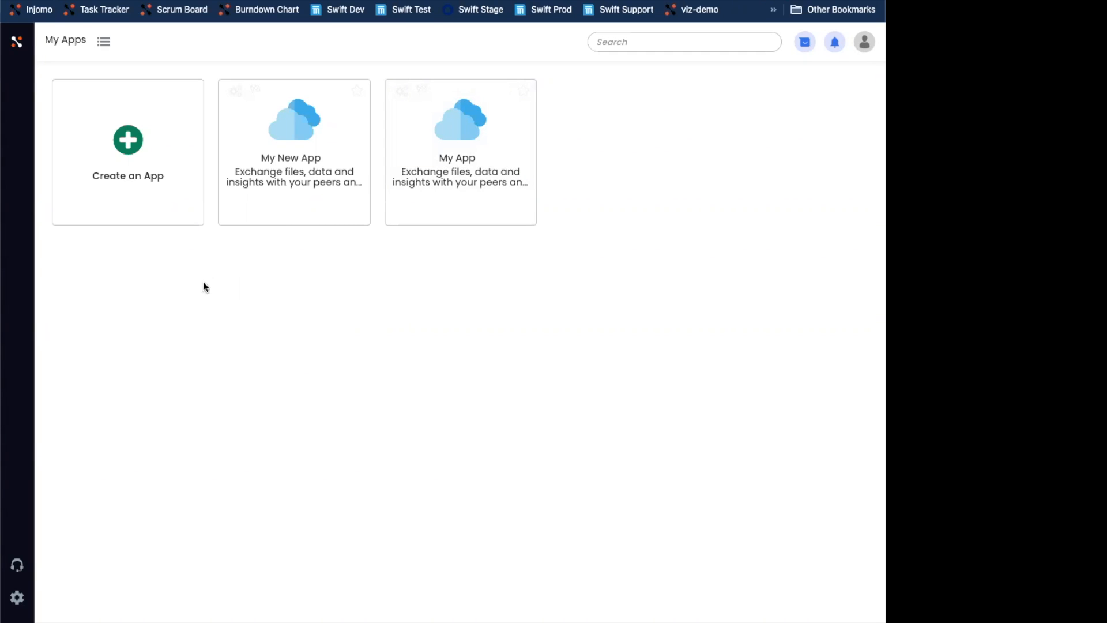
click(126, 136)
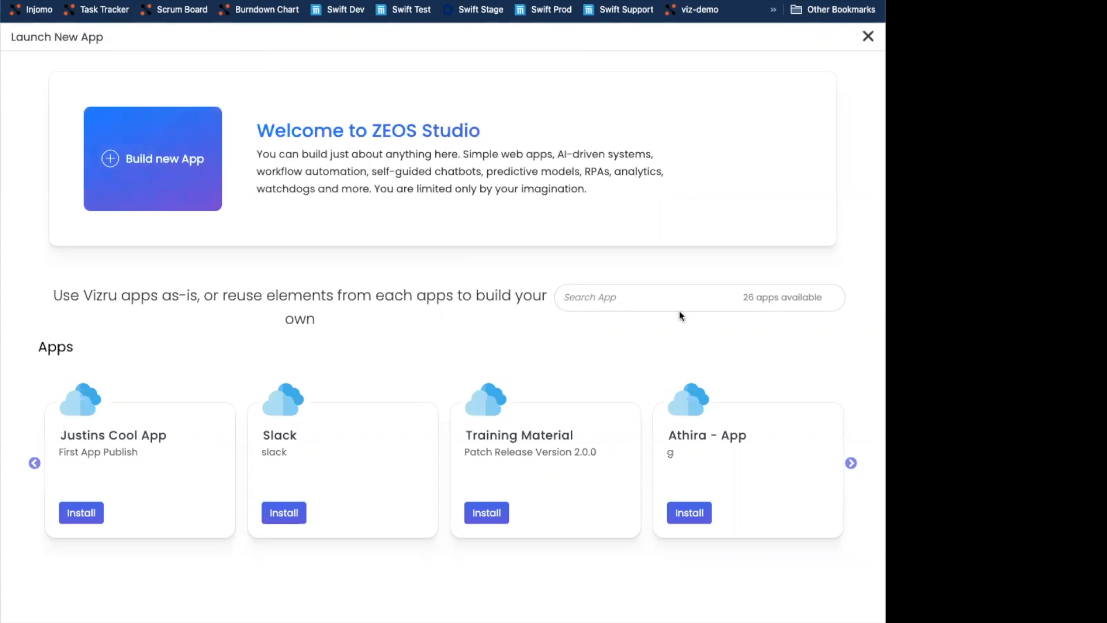
click(703, 308)
text(justin)
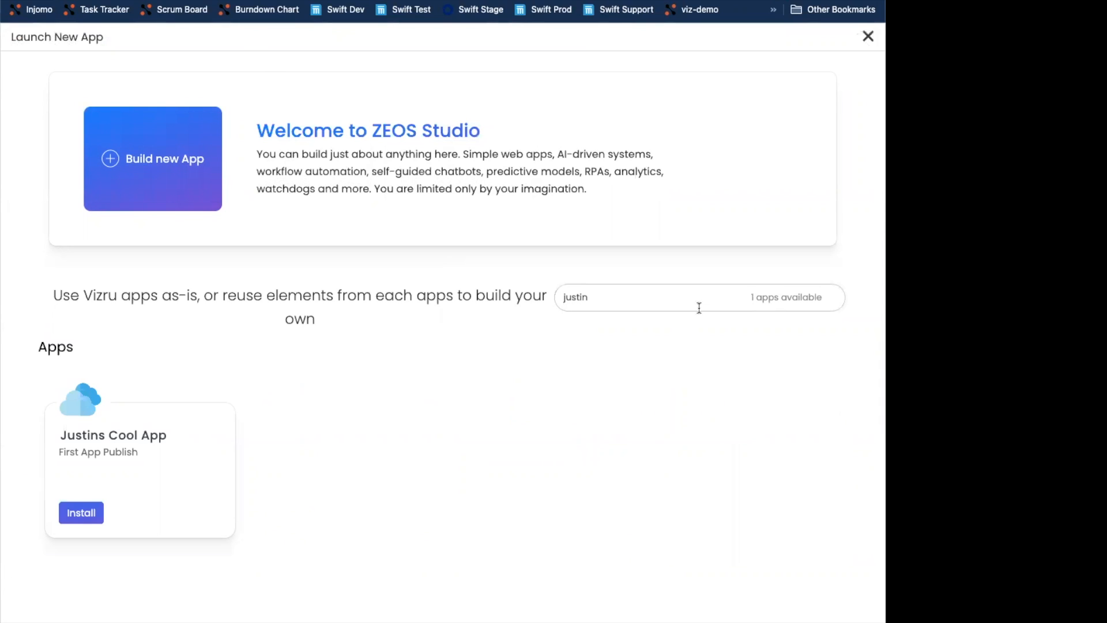
click(77, 515)
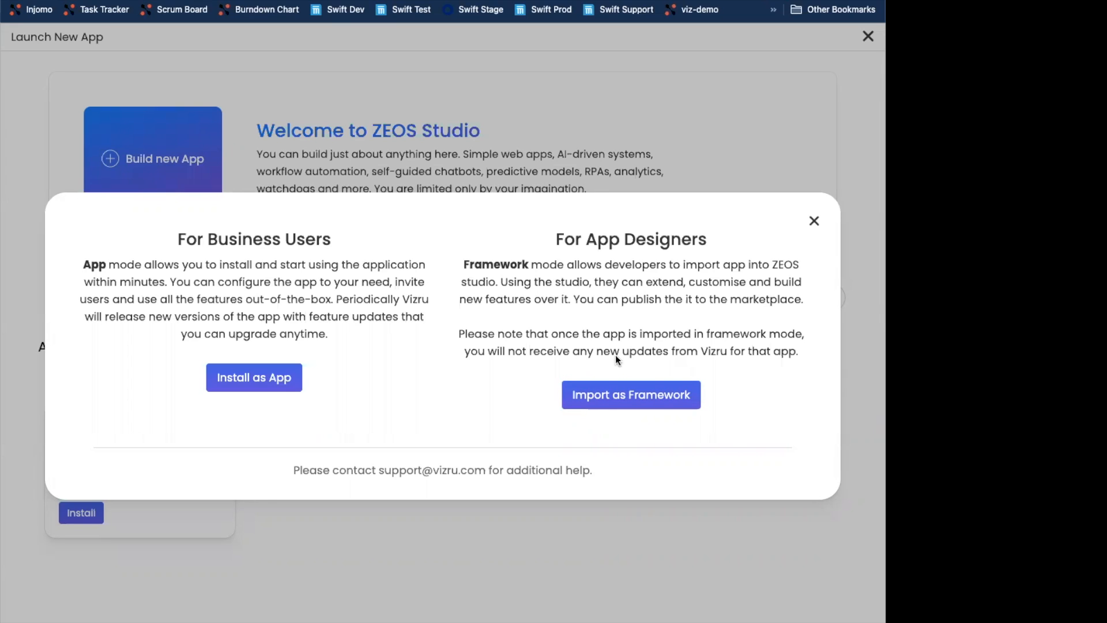
click(248, 377)
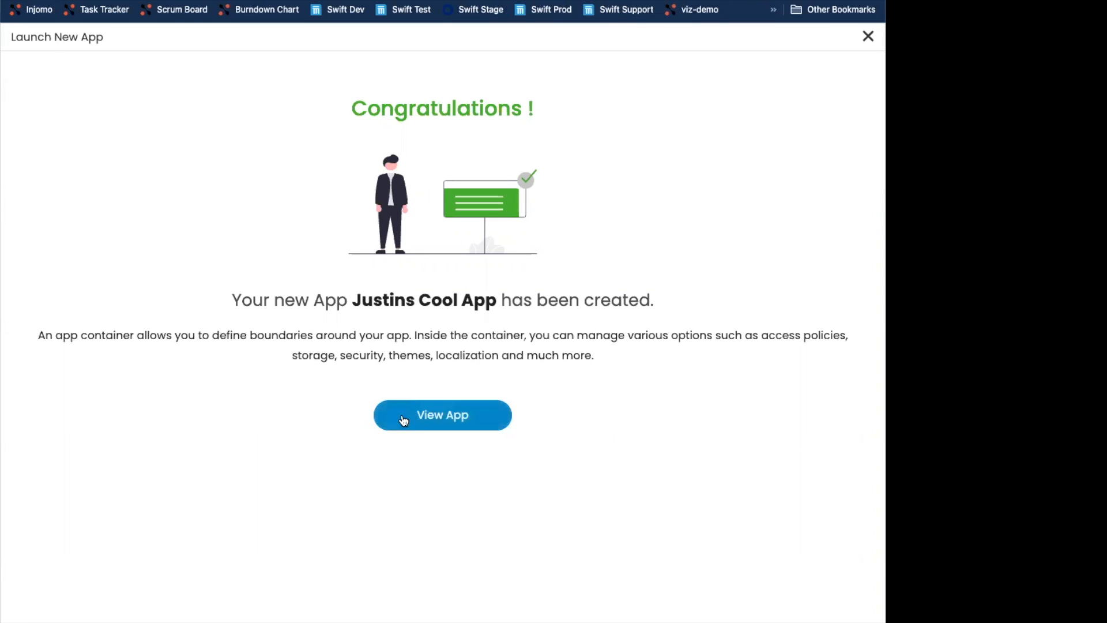
click(868, 37)
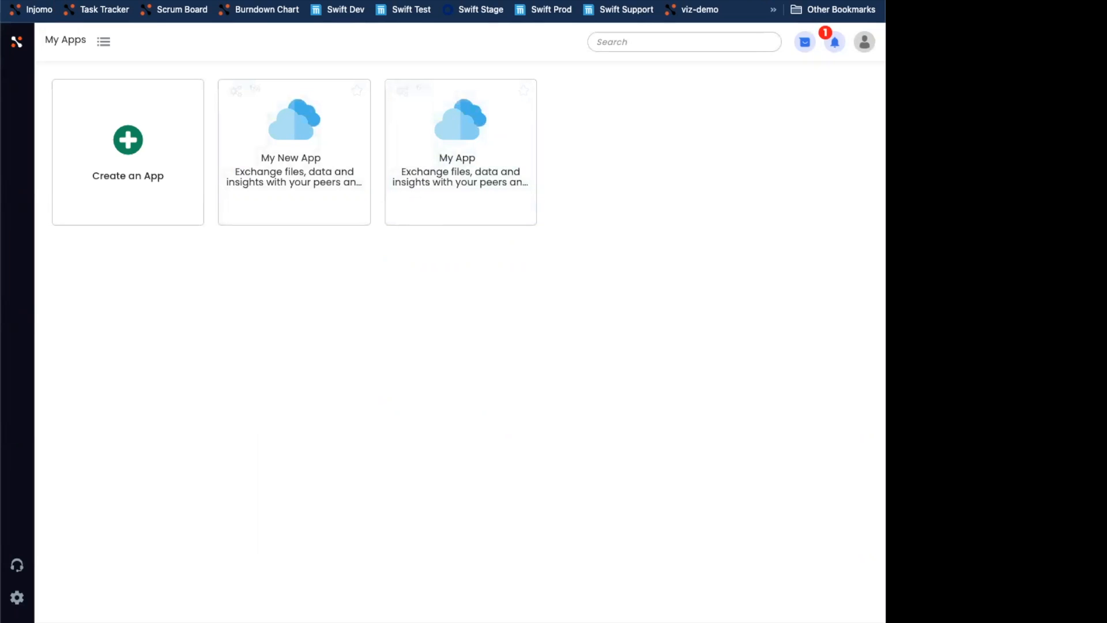
- Open the installed Justins Cool App and view its Dashboard
click(55, 0)
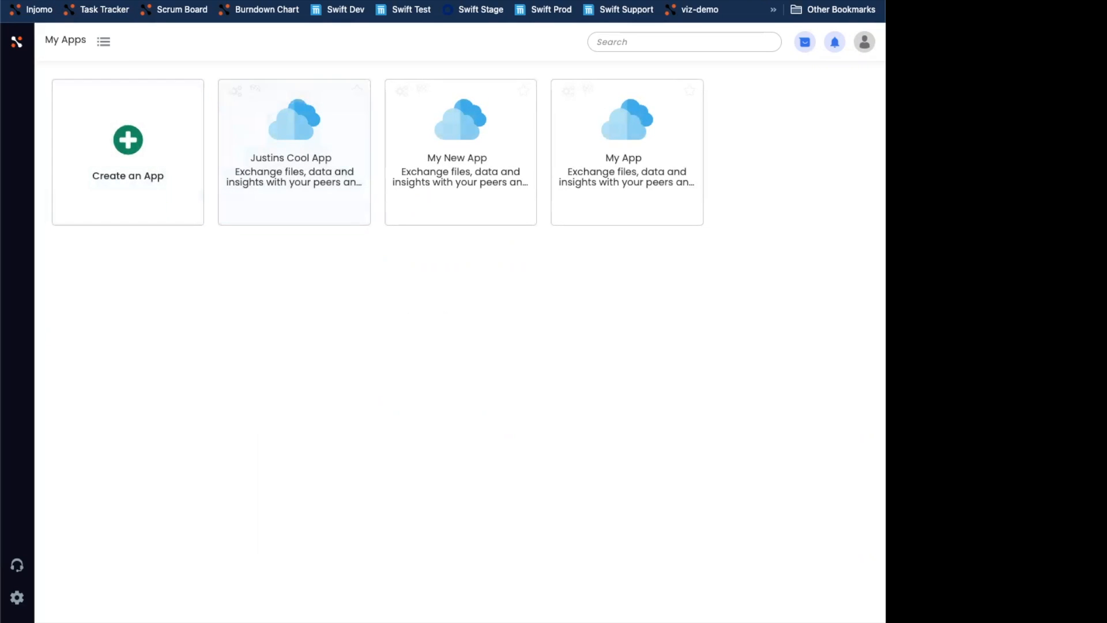
click(302, 137)
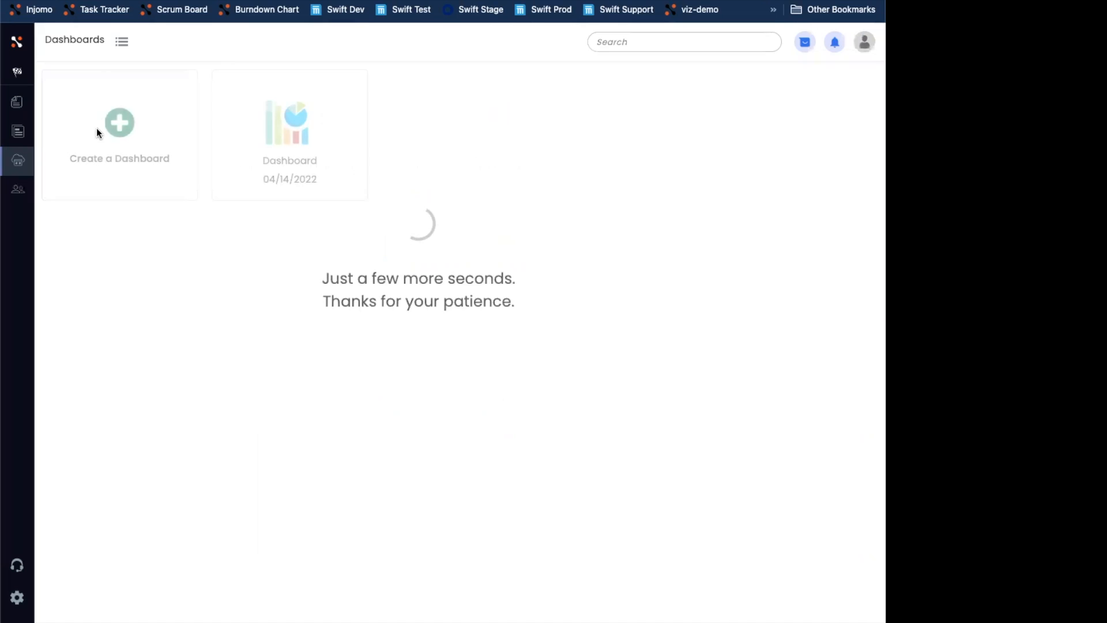
click(279, 114)
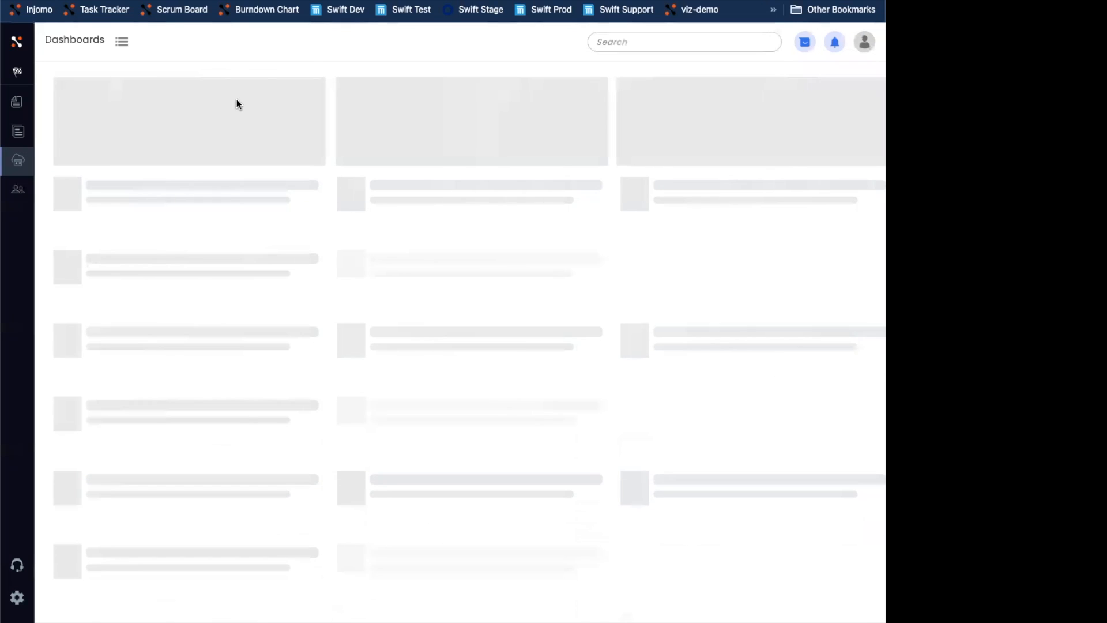
- Start a new publish of the app with version 1.1 and the description patch update, and continue
click(16, 43)
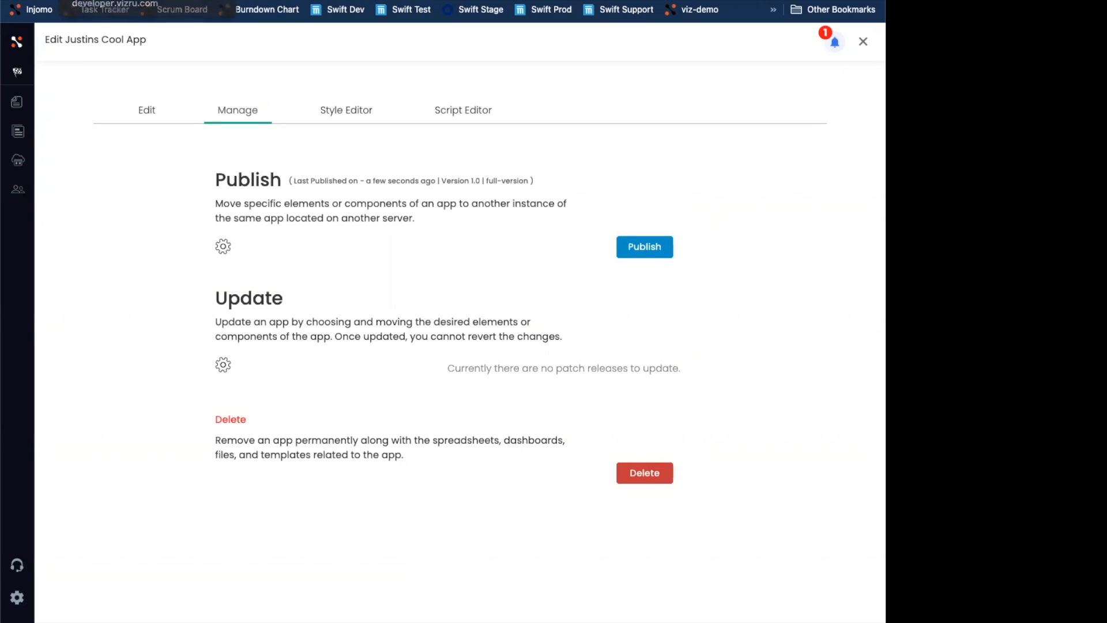
click(276, 0)
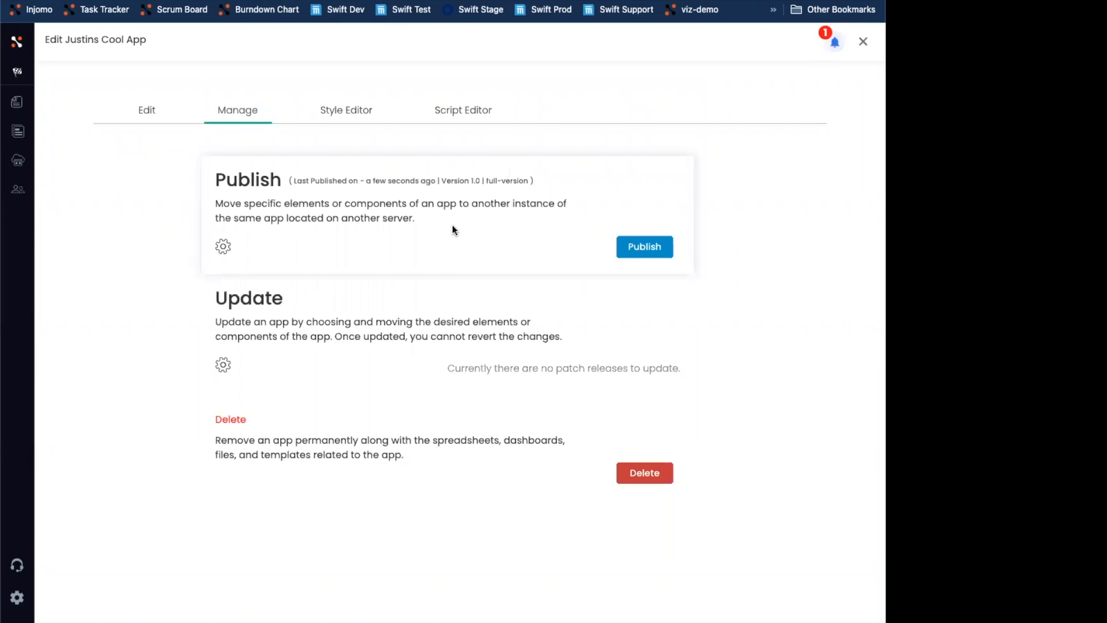
click(635, 249)
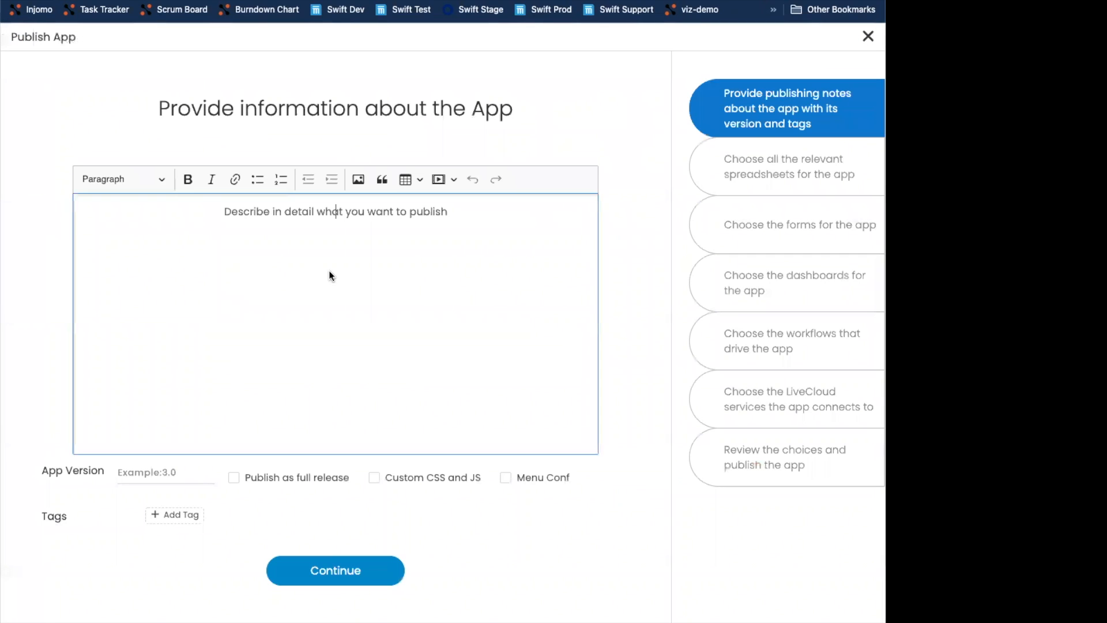
click(162, 473)
text(1.1)
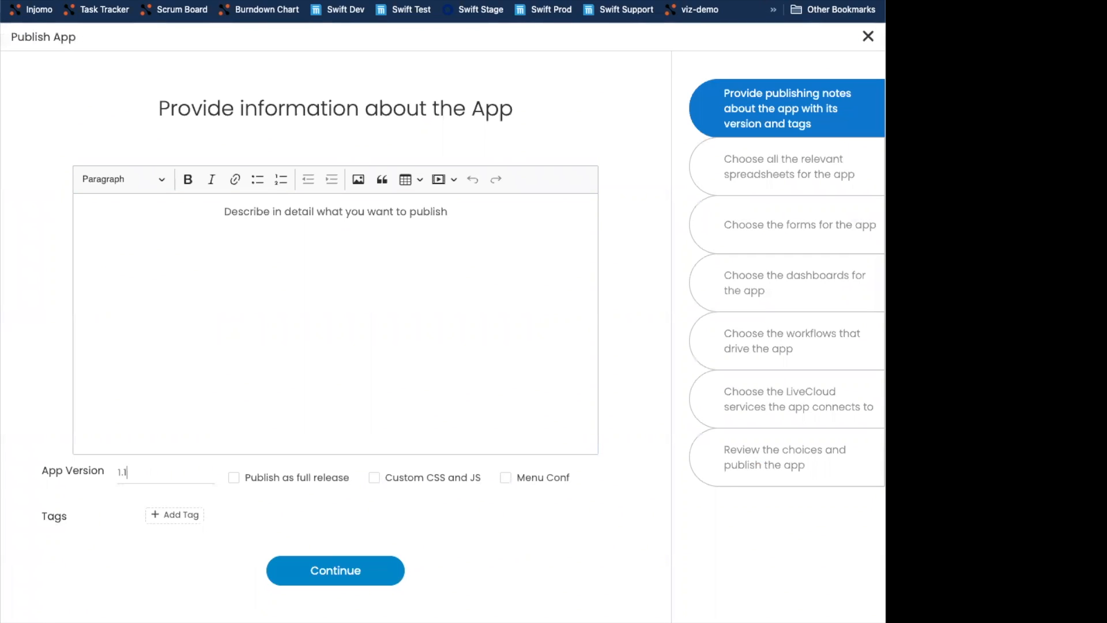
click(273, 308)
text(patch )
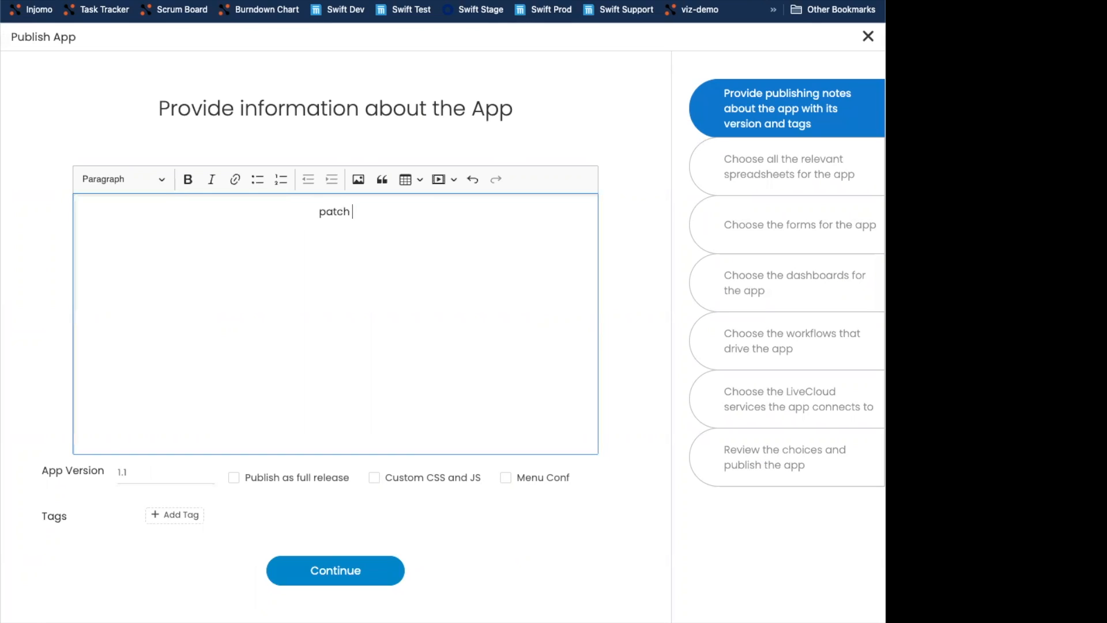
text(update)
click(337, 574)
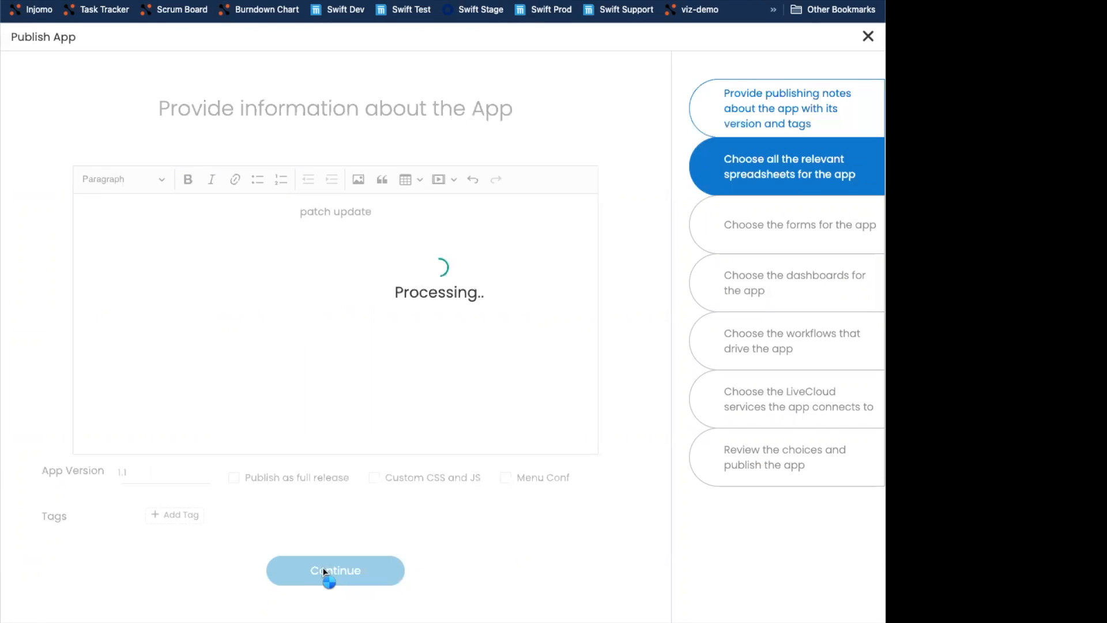
- Continue past the spreadsheet, form and dashboard steps without selecting anything
click(323, 573)
click(331, 573)
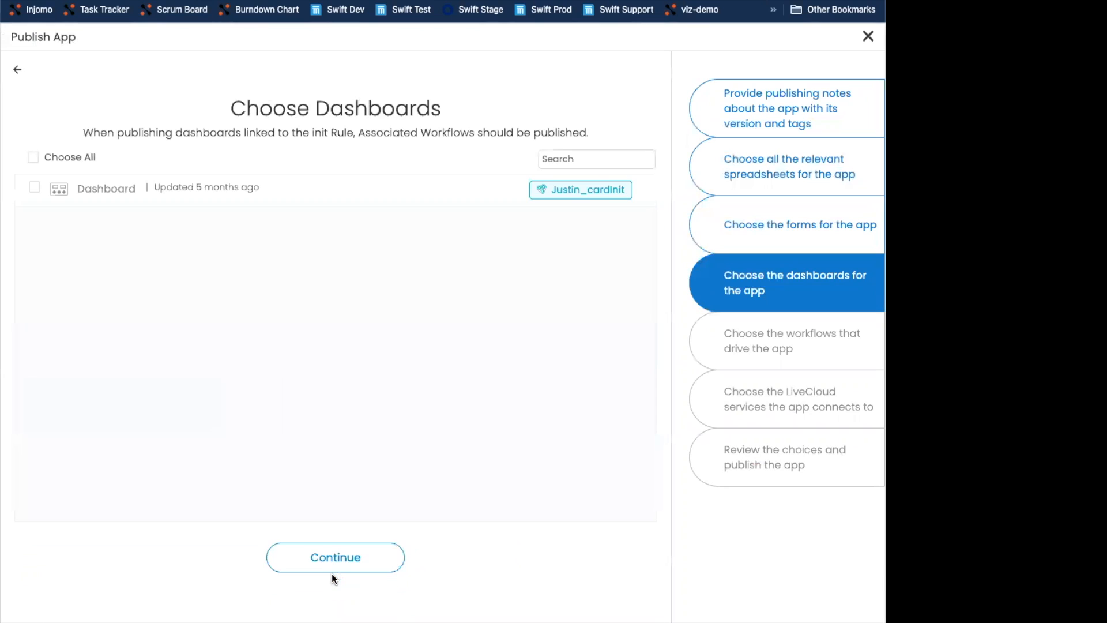
click(331, 574)
click(184, 174)
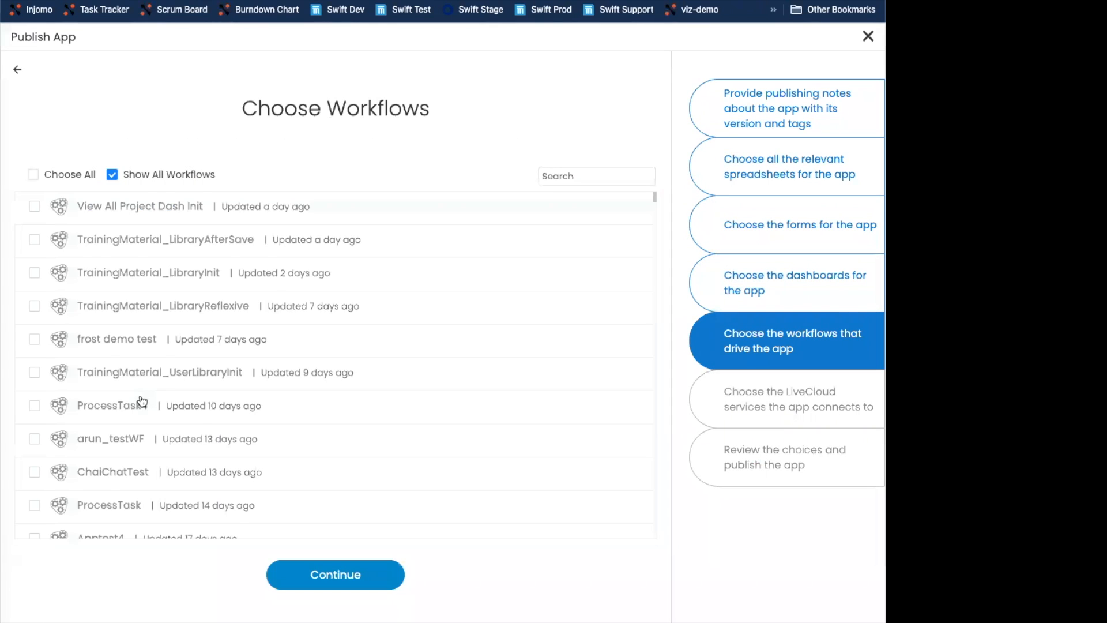
- Select the Apptest2, Apptest3 and Apptest4 workflows and continue to the LiveCloud step
scroll(132, 410, down, 3)
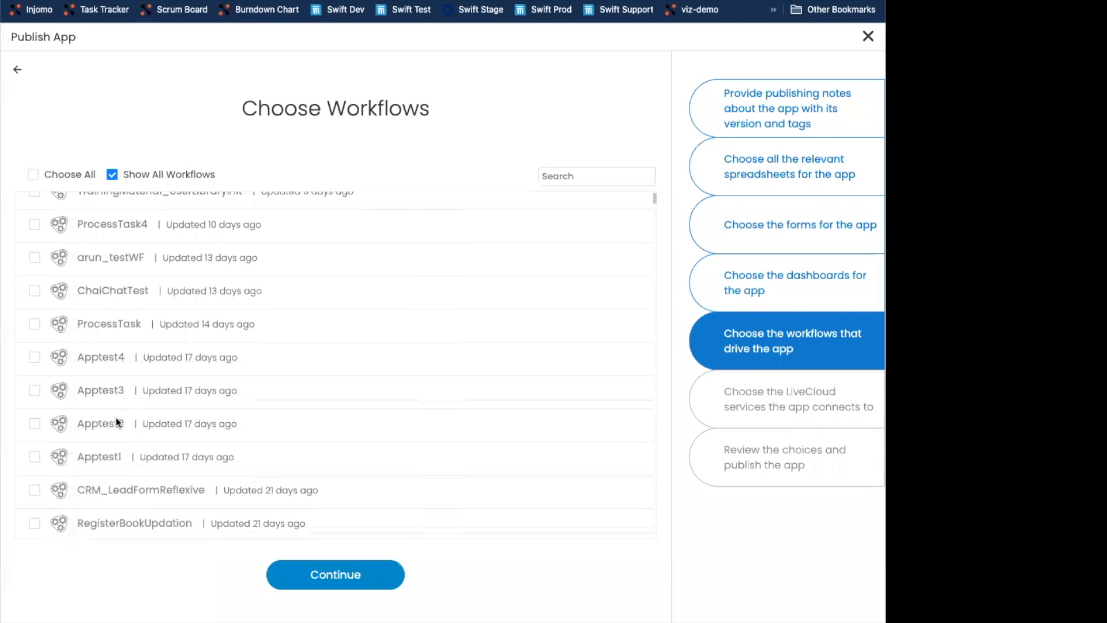
click(36, 426)
click(34, 390)
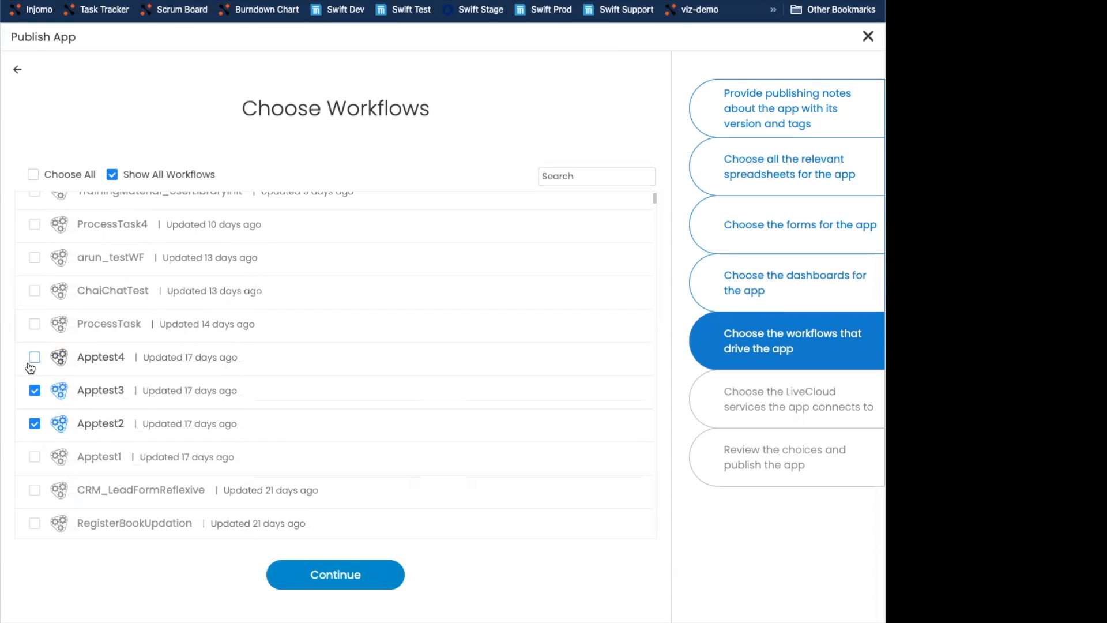
click(34, 358)
click(34, 358)
click(35, 357)
click(397, 578)
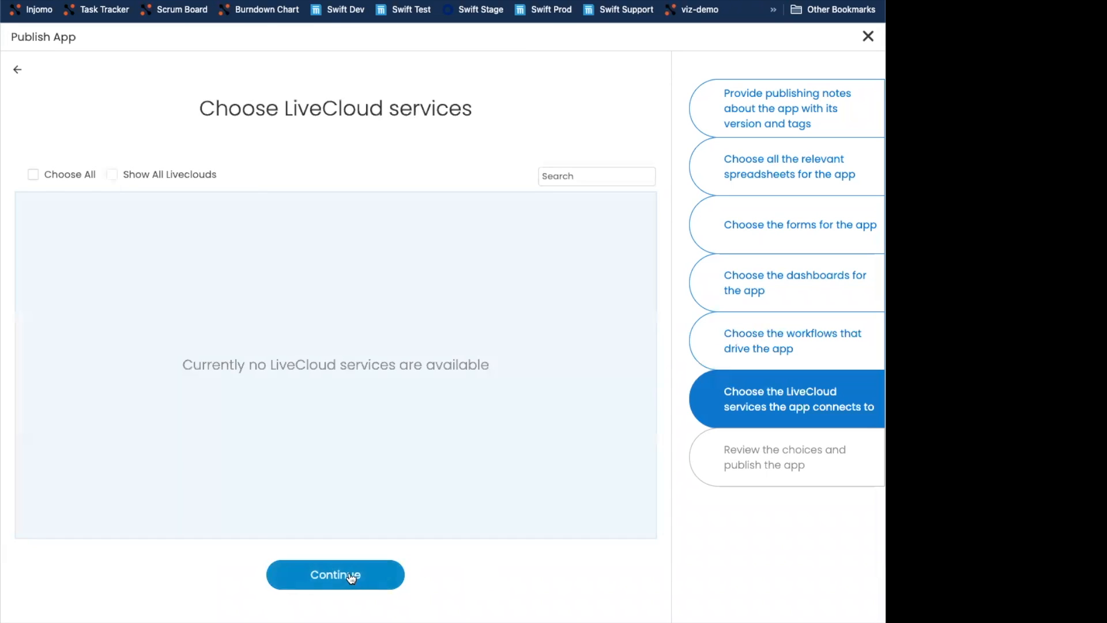
- Skip the LiveCloud services step, publish version 1.1 from the review page and finish the wizard
click(352, 576)
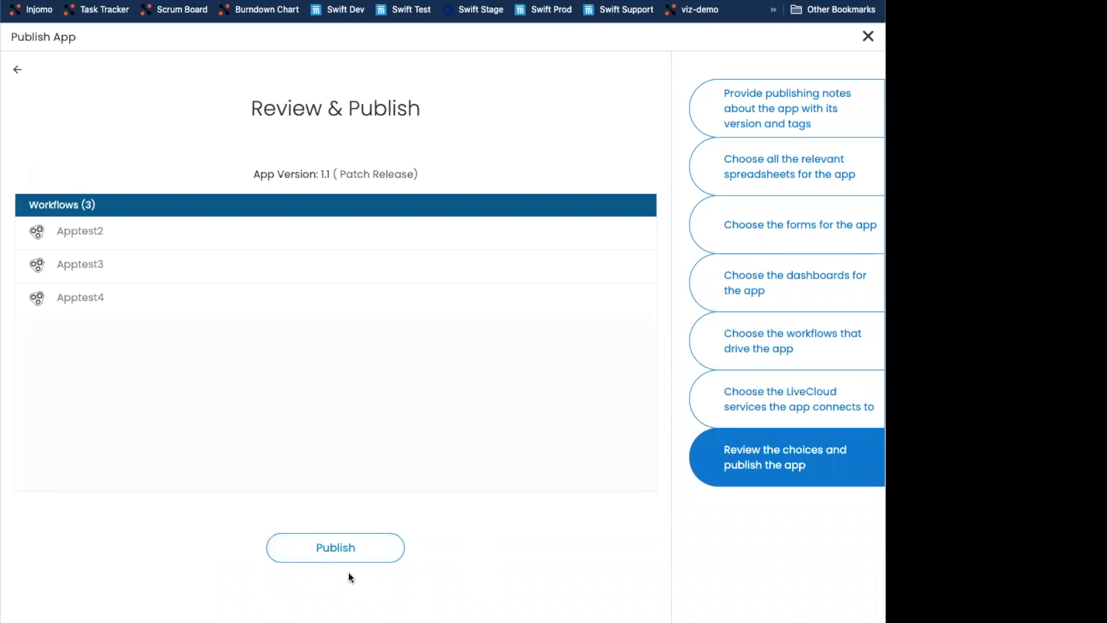
click(332, 546)
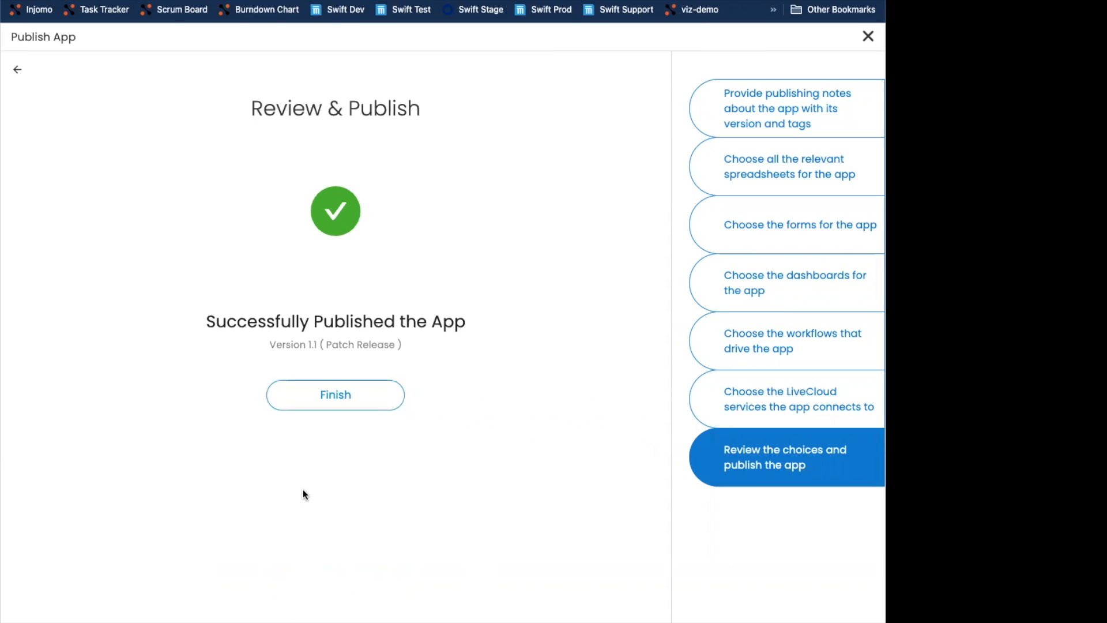
click(324, 406)
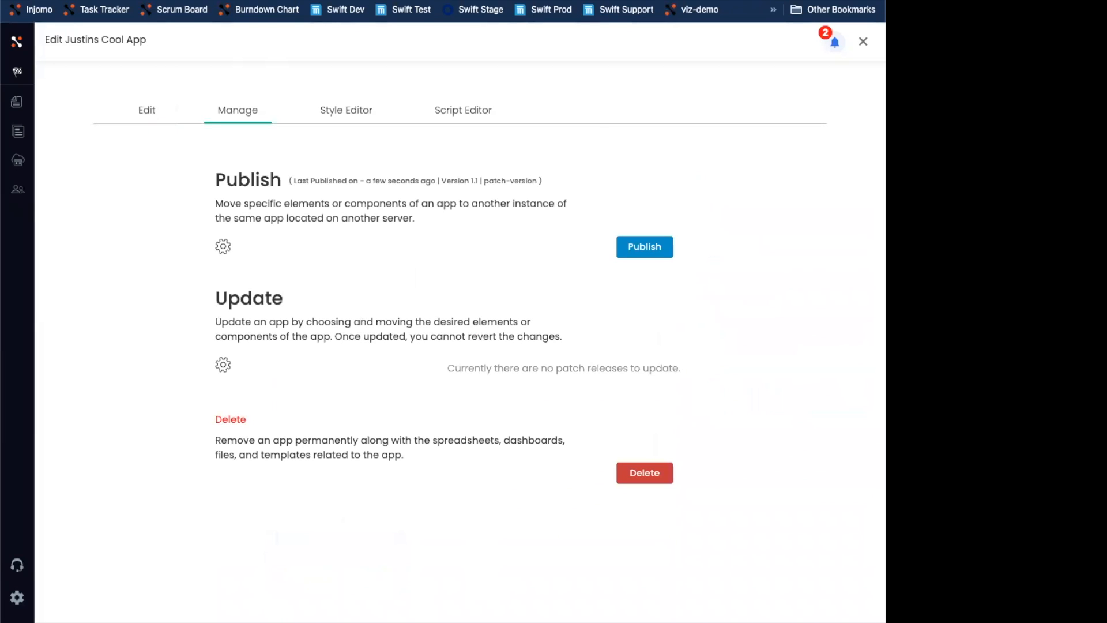
- Open Justins Cool App's settings, apply the available version 1.1 update from its Manage section, and close the confirmation
click(312, 1)
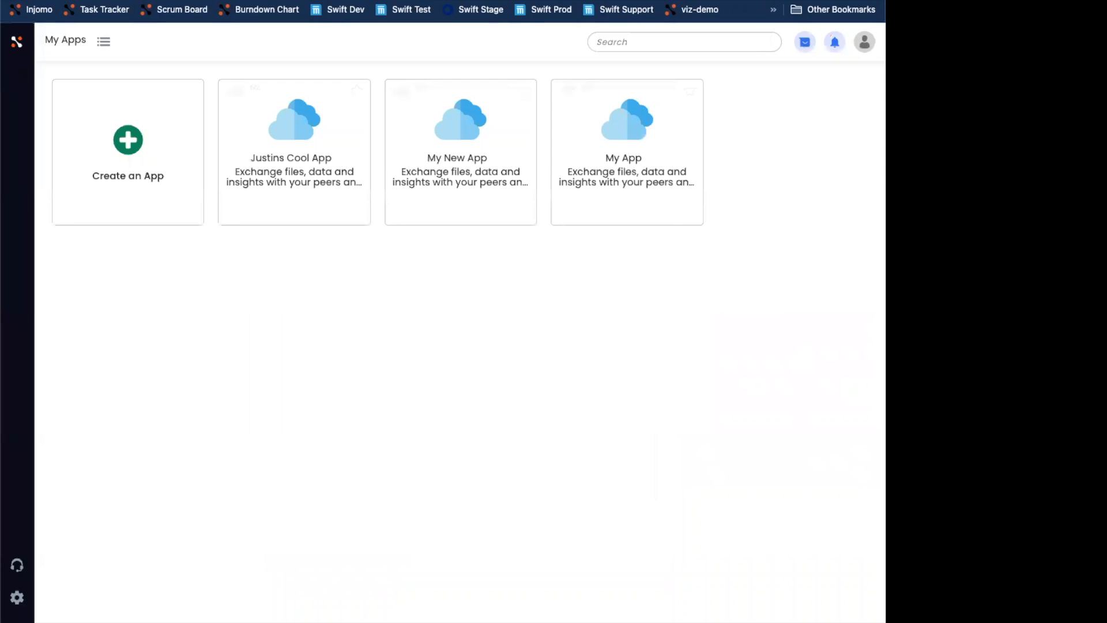
click(234, 94)
click(232, 109)
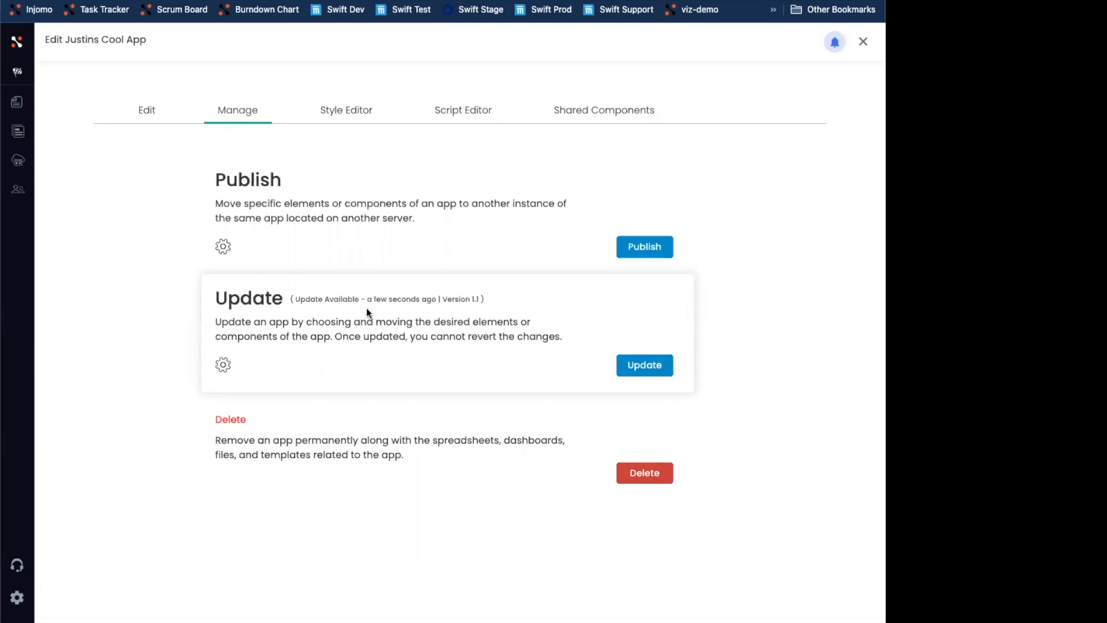
drag(297, 299, 432, 299)
drag(471, 300, 475, 299)
click(315, 335)
click(641, 365)
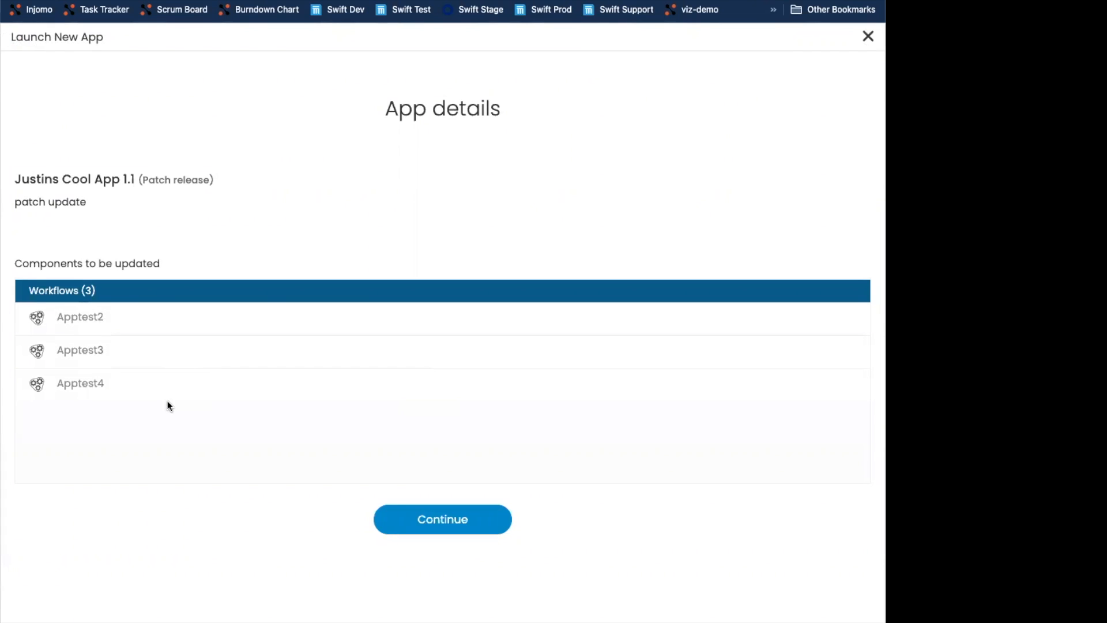
click(452, 521)
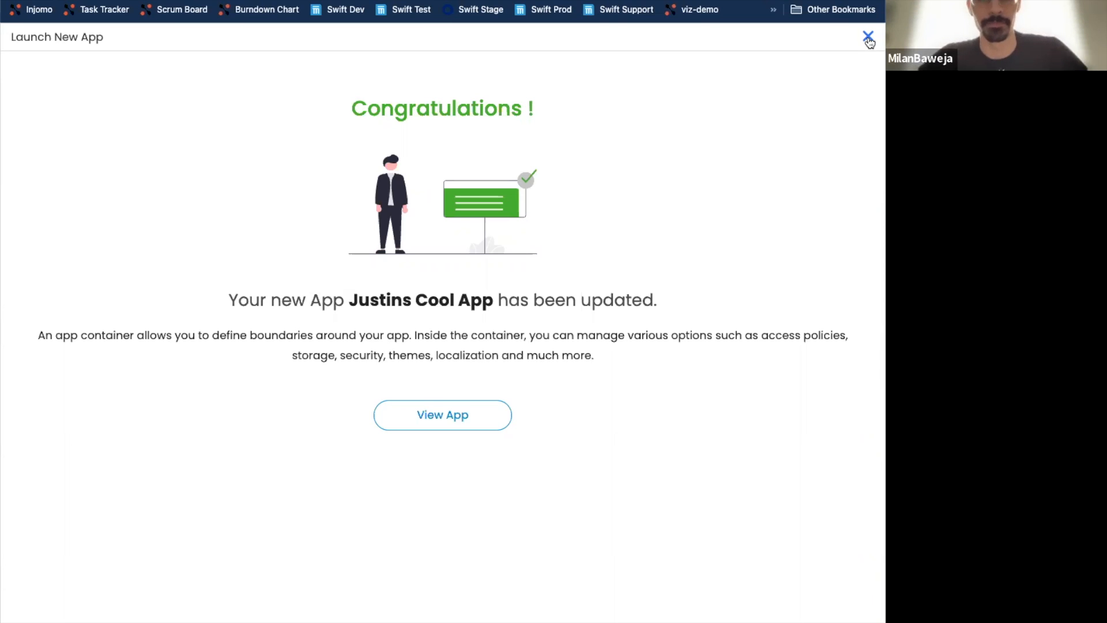
click(868, 39)
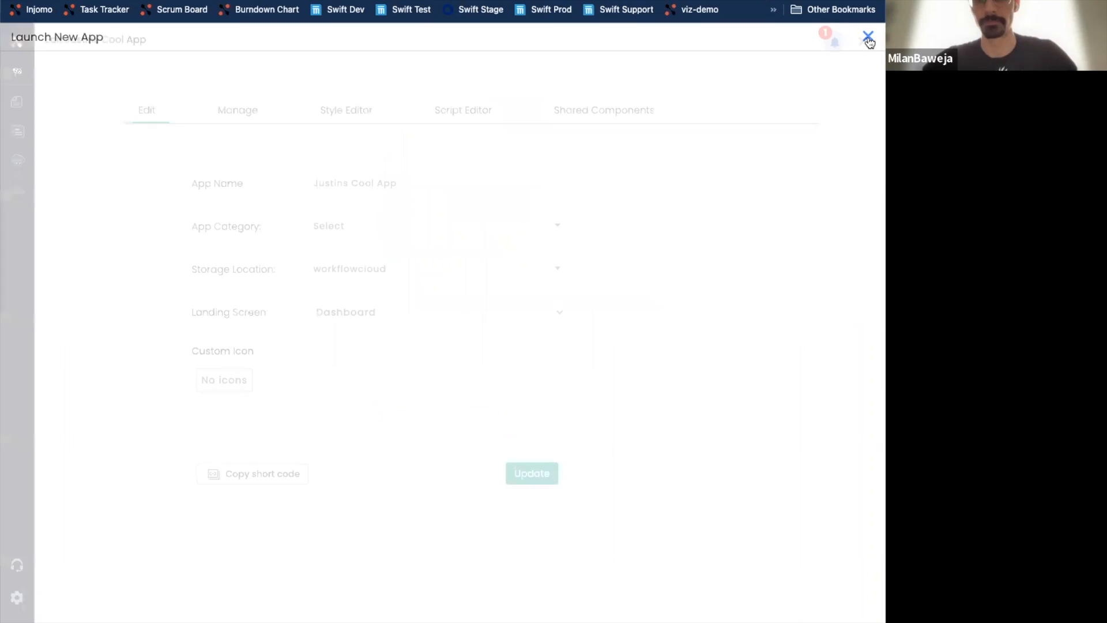
- Examine the app's publish and update history and the details of the 1.1 release, including its workflow list
click(238, 112)
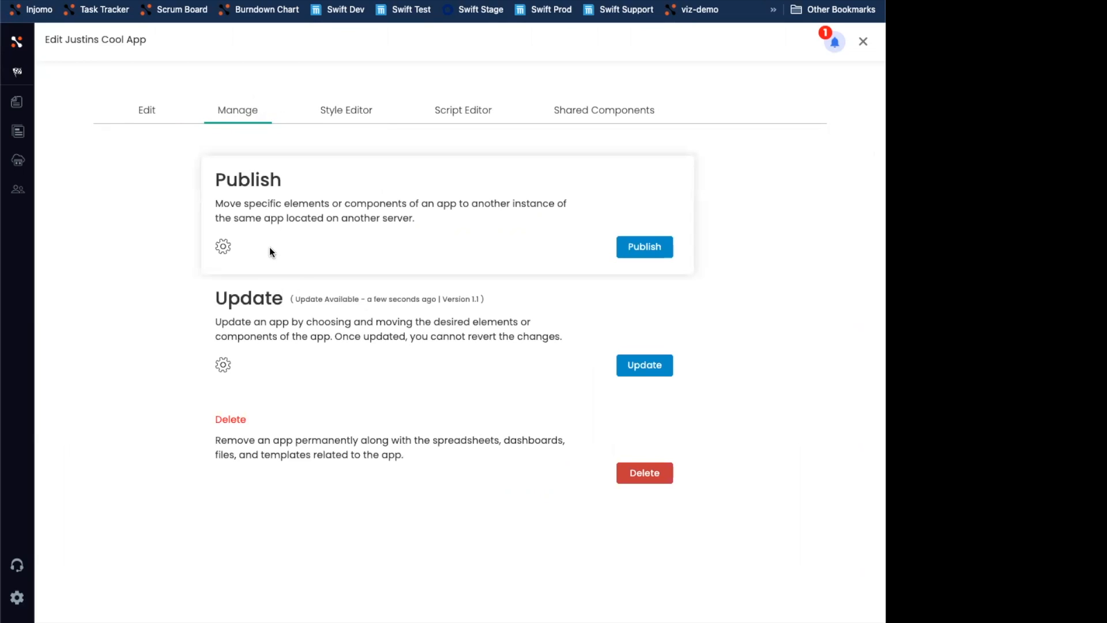
click(225, 248)
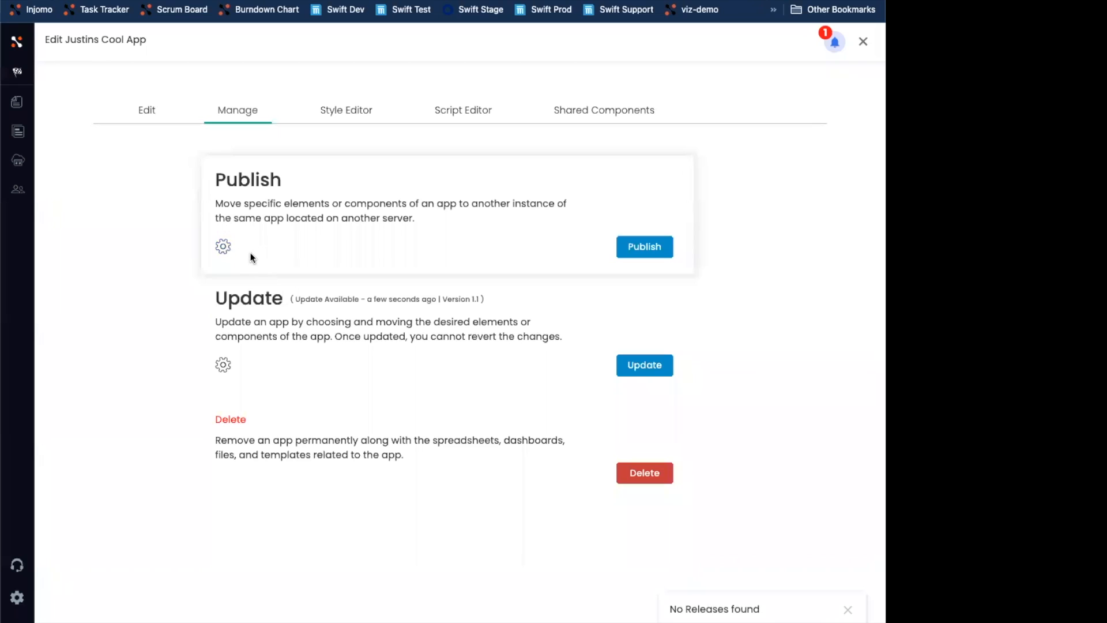
click(224, 362)
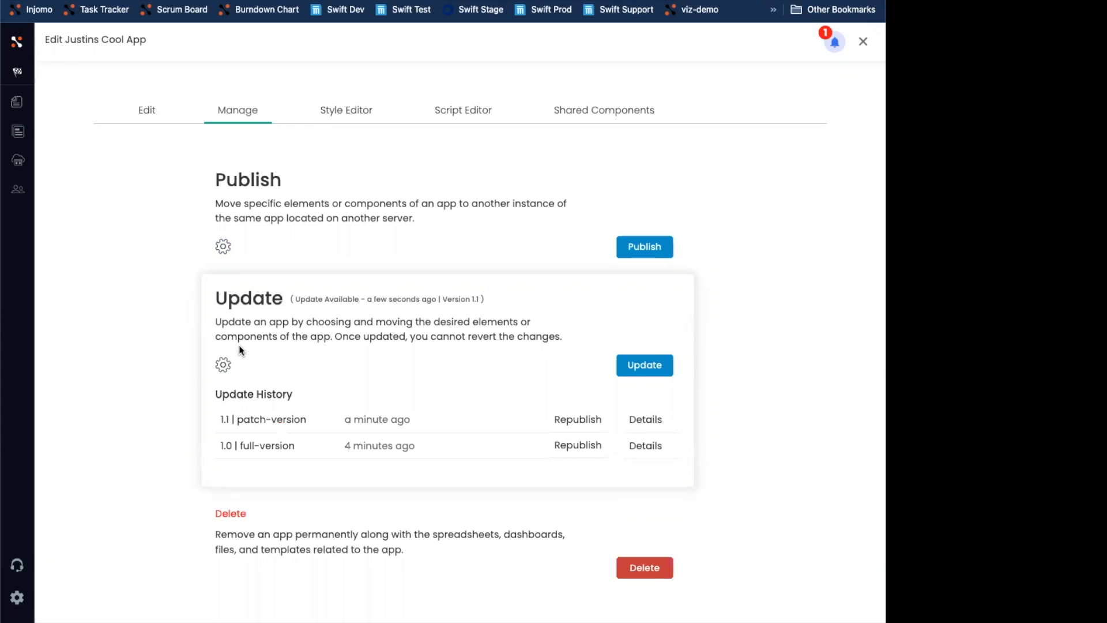
mouse_move(349, 419)
mouse_move(300, 445)
click(643, 420)
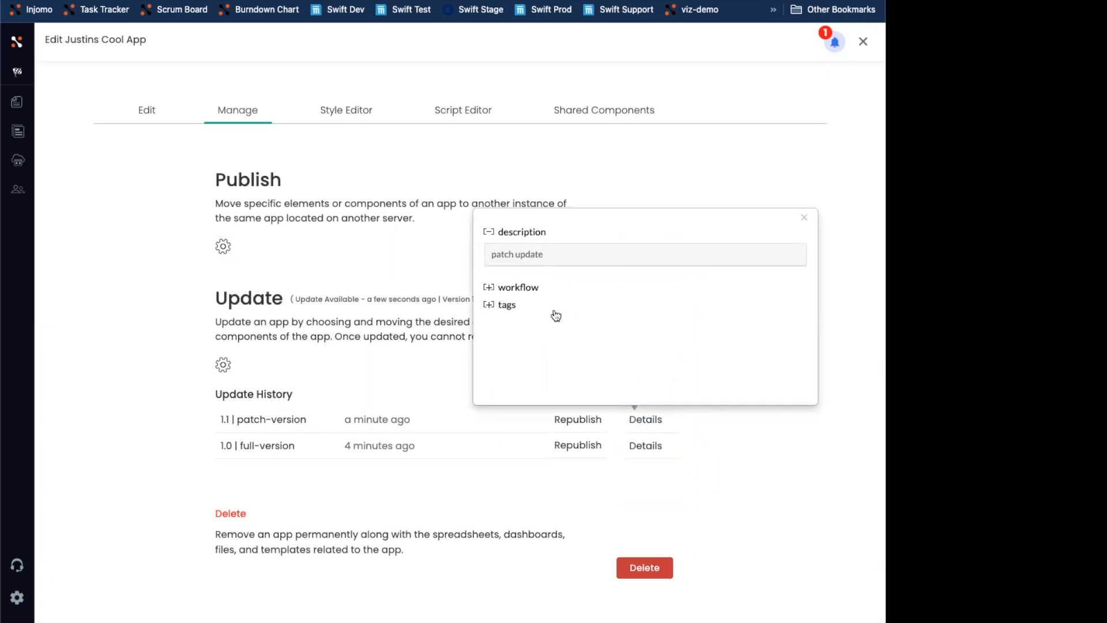
click(531, 291)
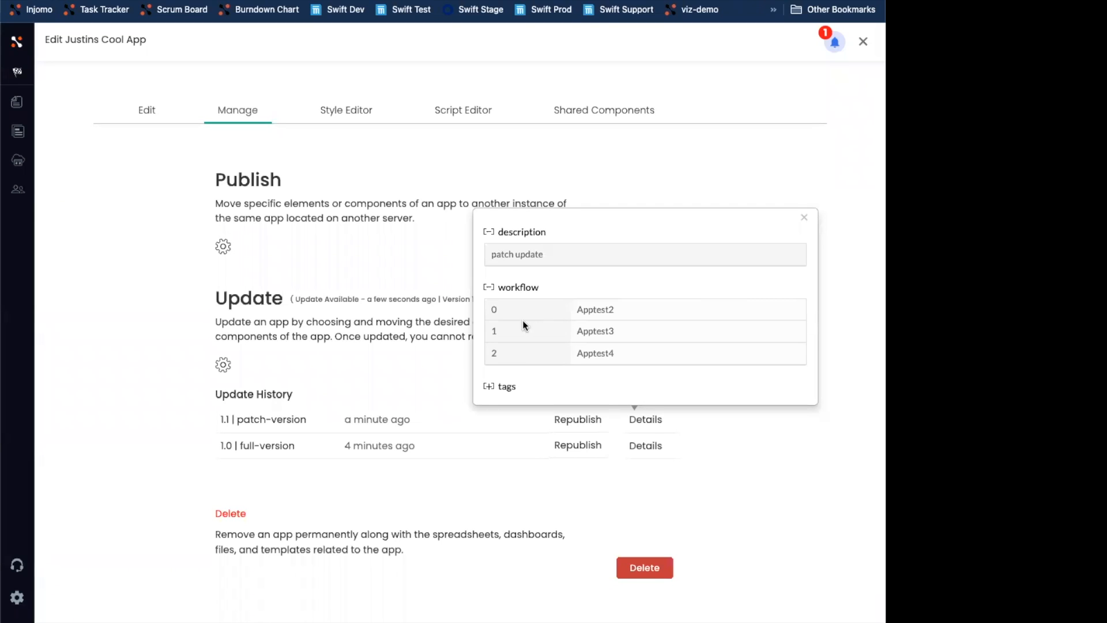
click(466, 314)
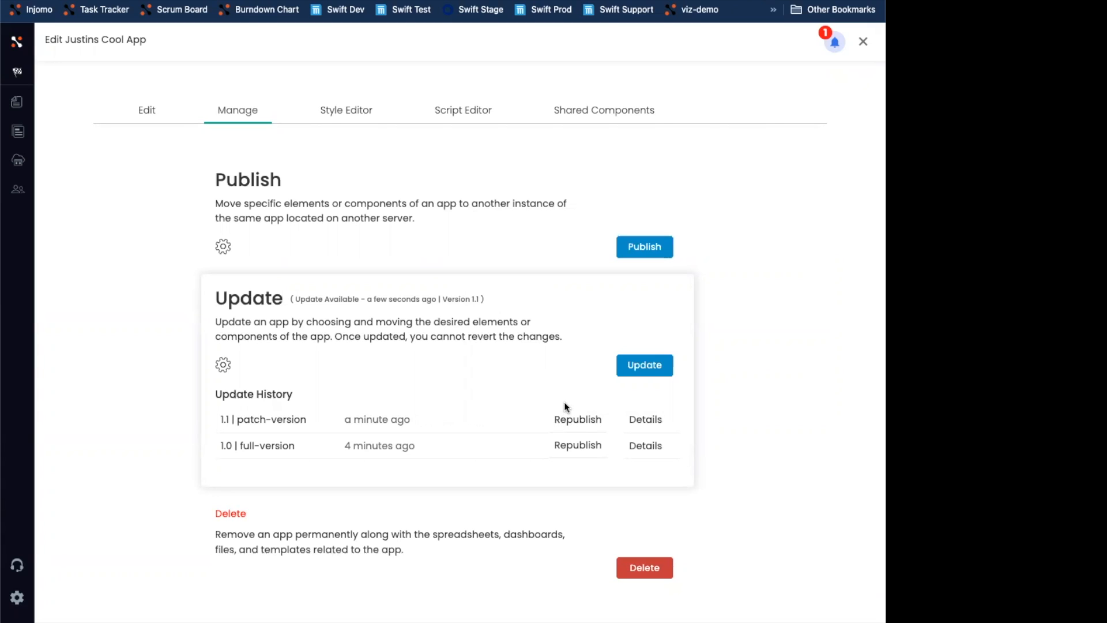
click(646, 420)
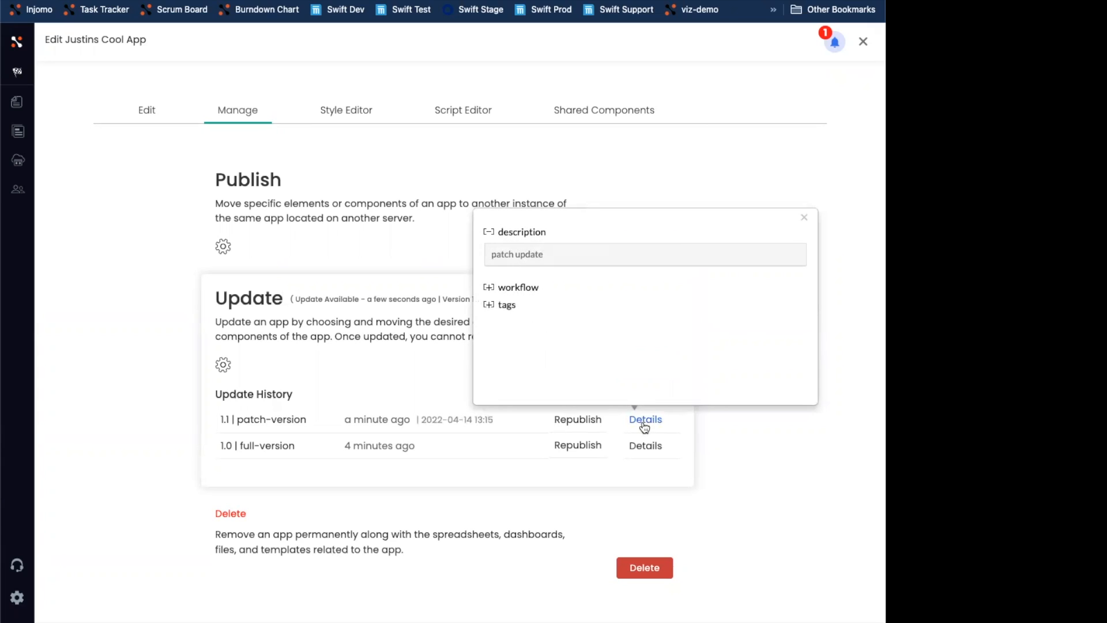
click(547, 287)
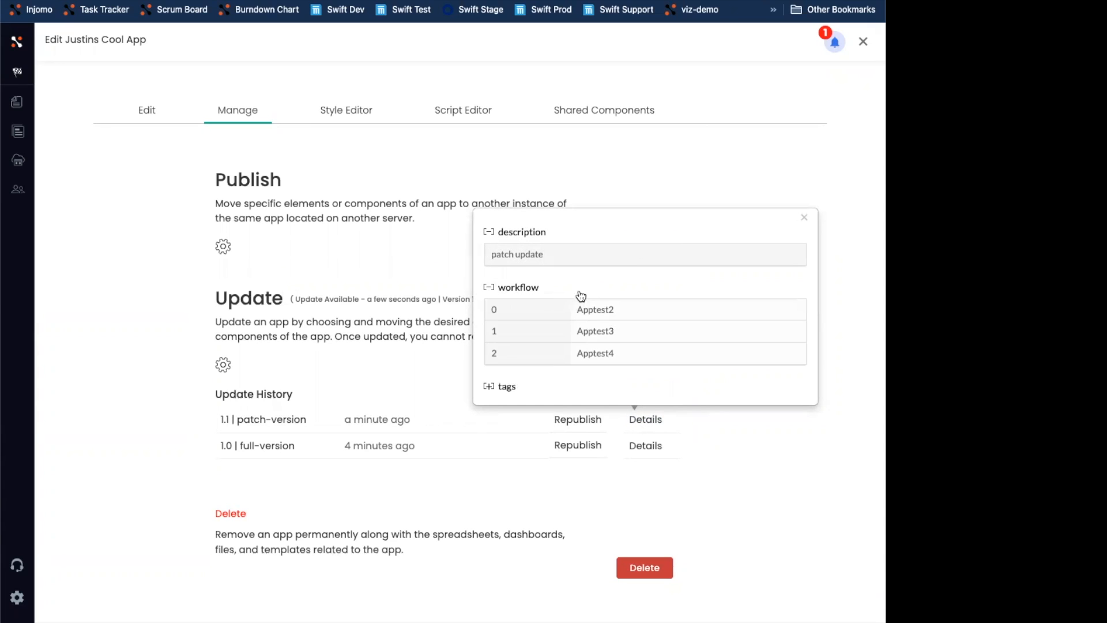